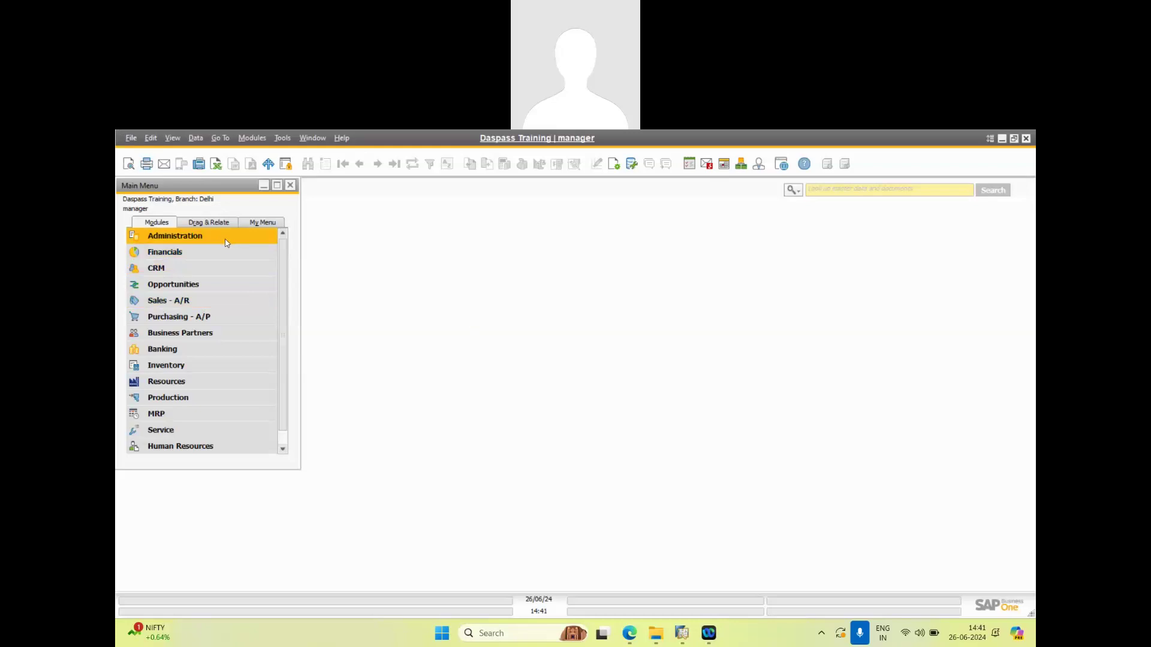
Expand Administration and its WhatsApp Setup folder to reveal WhatsApp Configuration and WhatsApp Setup.
click(227, 242)
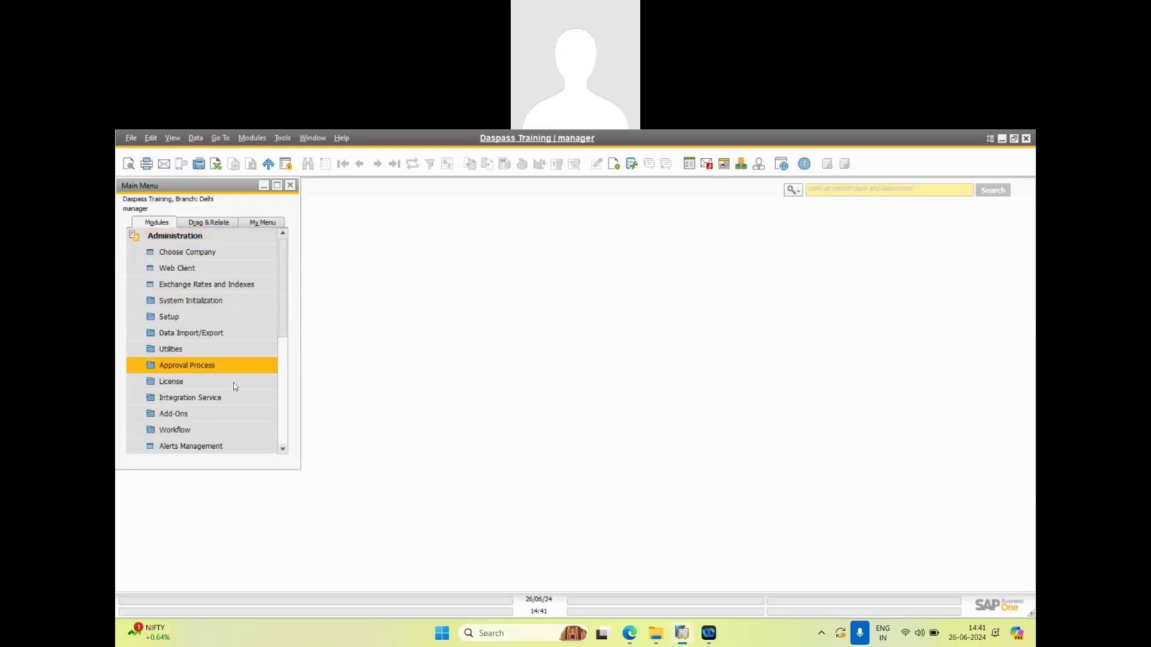
scroll(233, 382, down, 2)
click(211, 431)
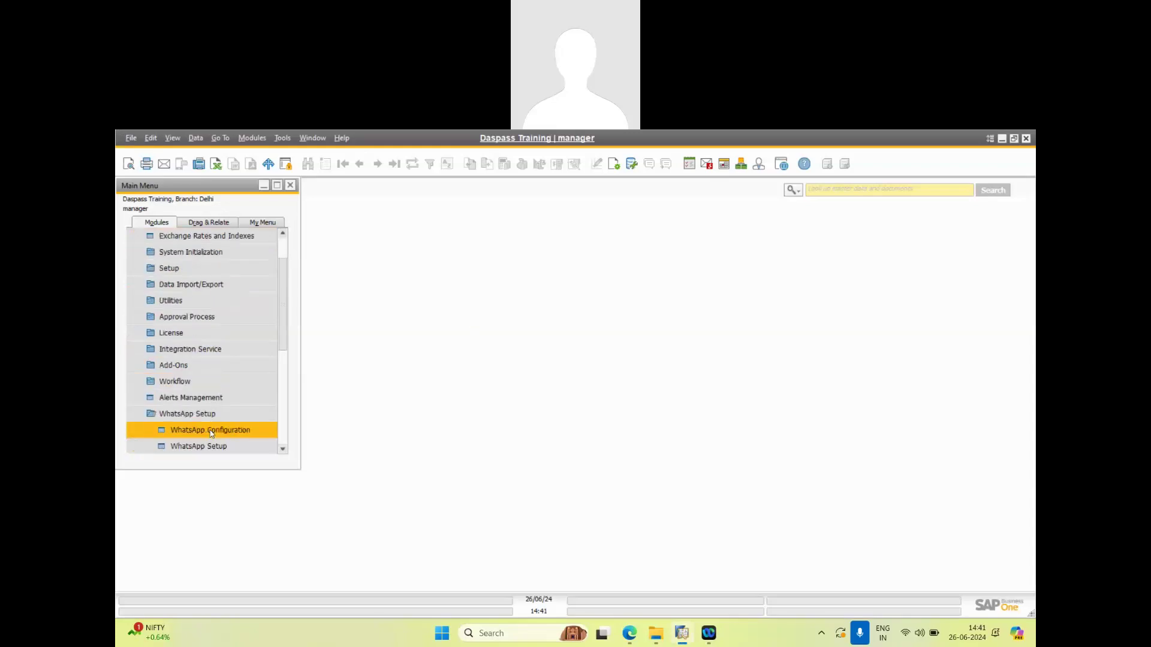
scroll(211, 433, down, 1)
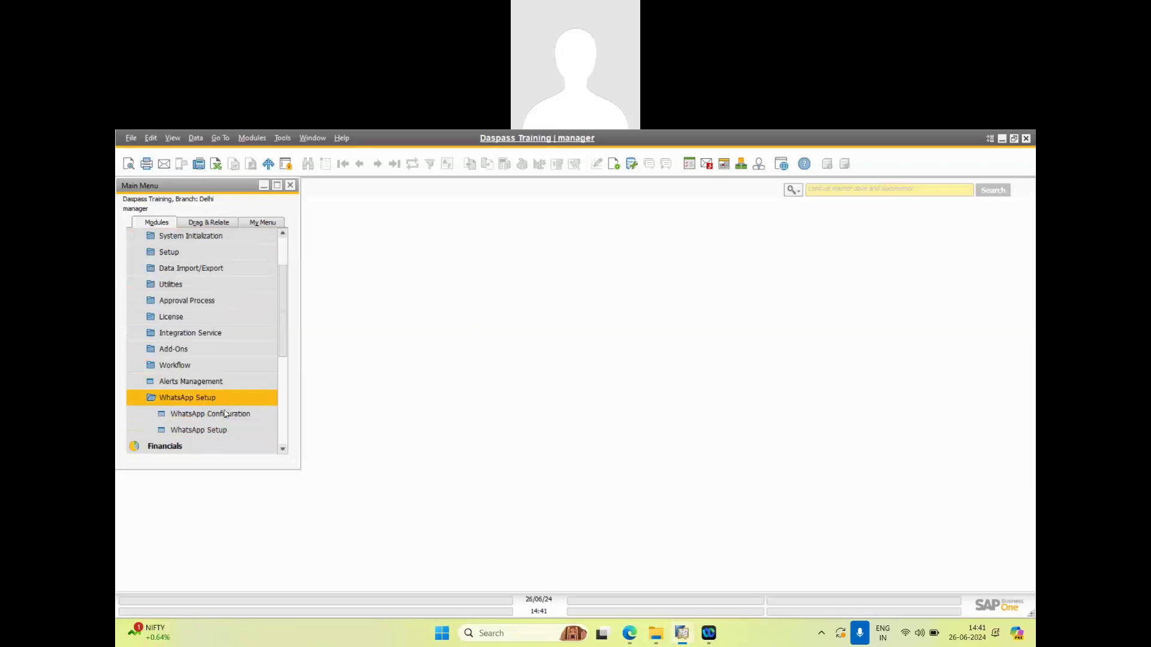
click(216, 414)
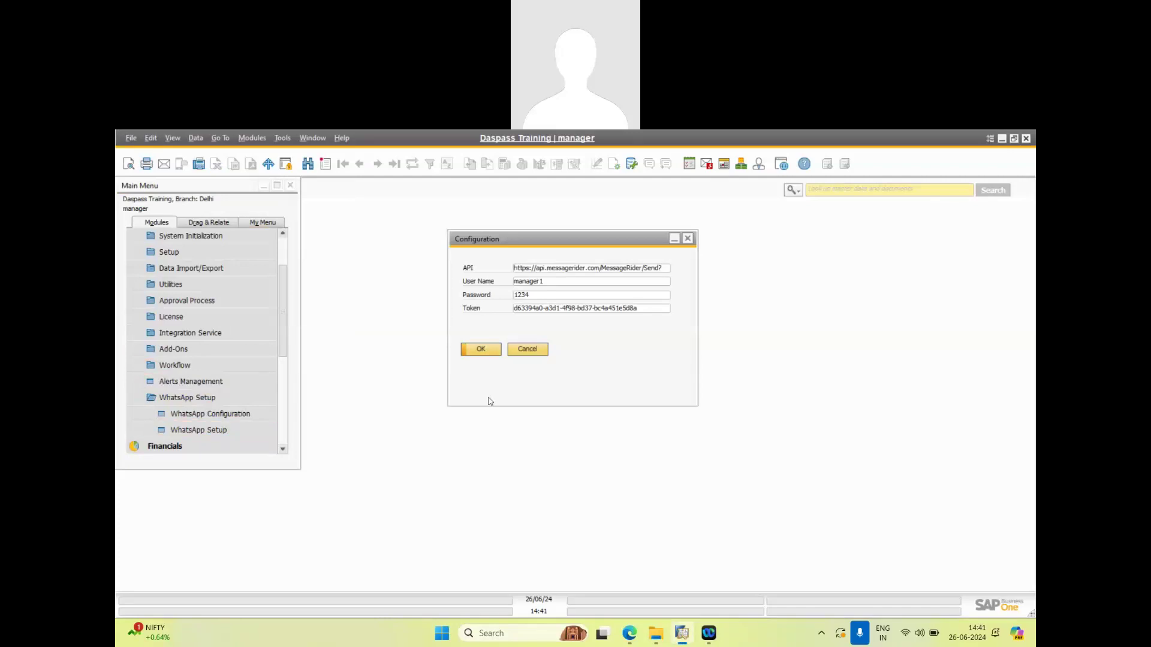
click(528, 353)
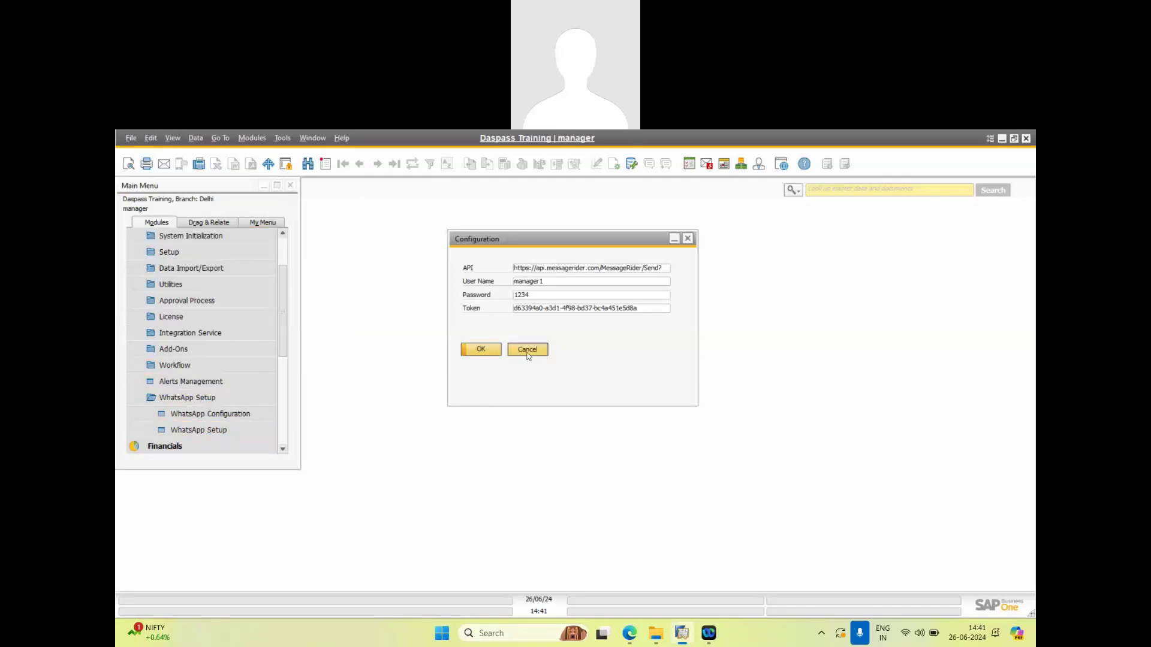
Open WhatsApp Setup, discard the blank entry, and load record 1 keeping OPOR Purchase Order.
click(226, 431)
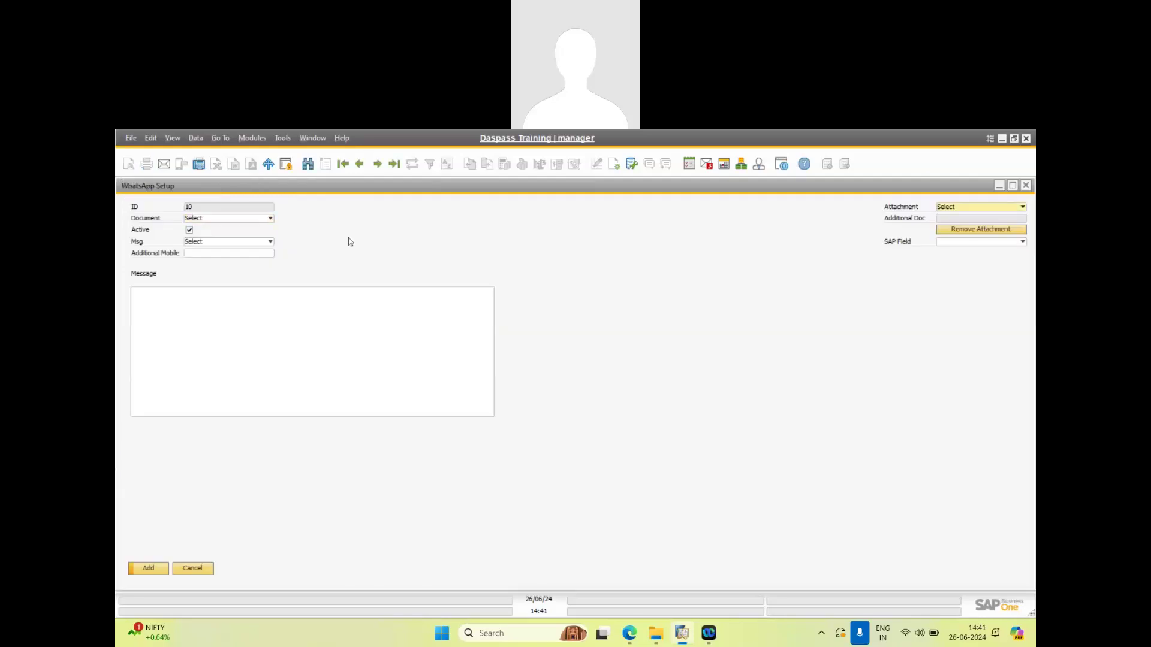
click(360, 166)
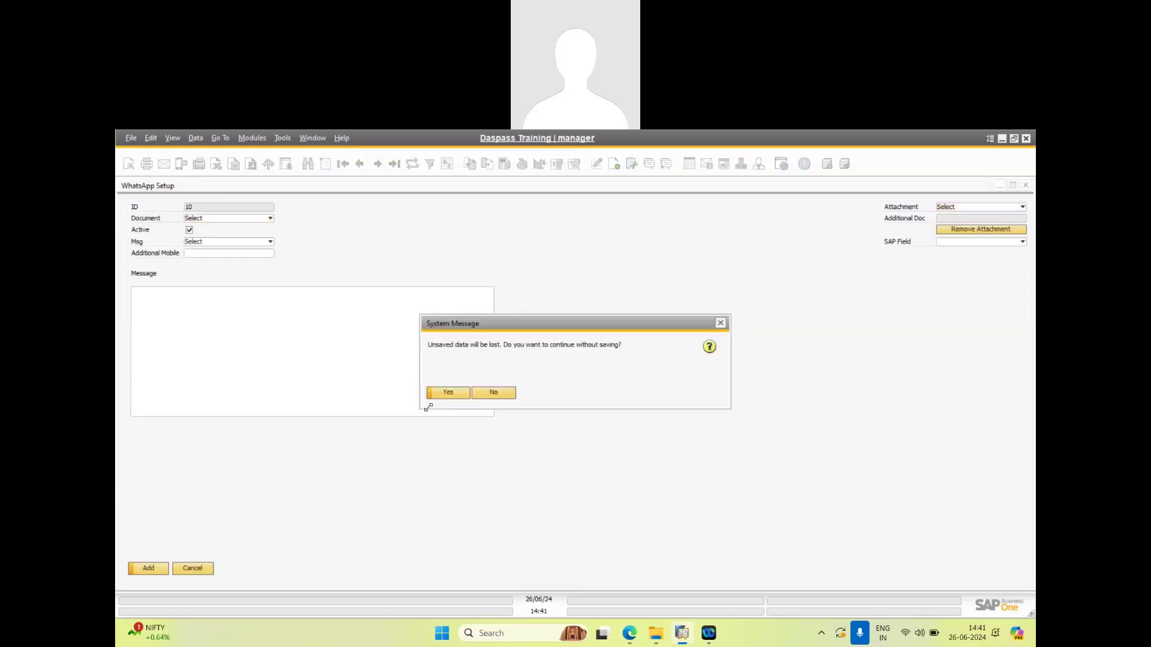
click(448, 393)
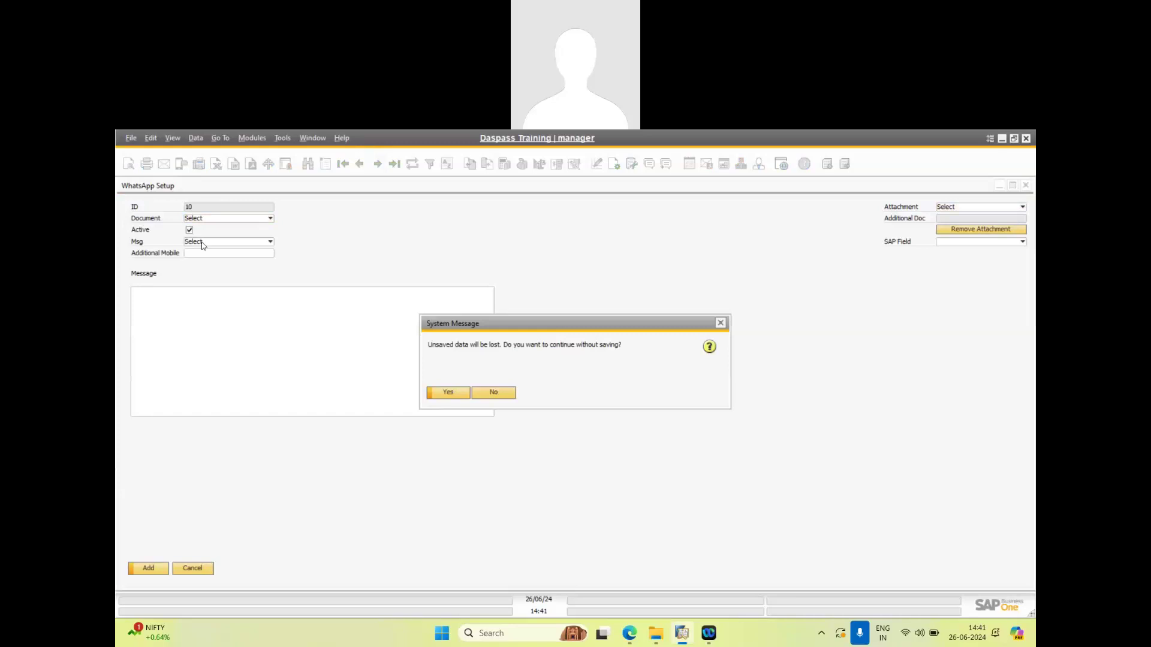
click(270, 220)
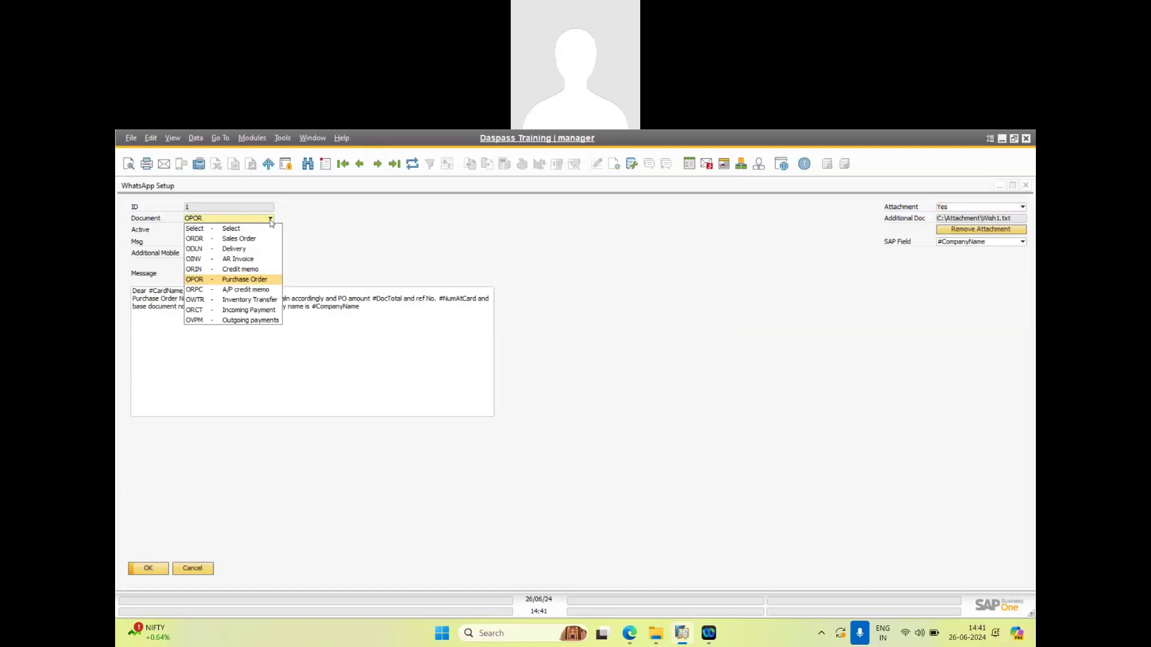
click(323, 238)
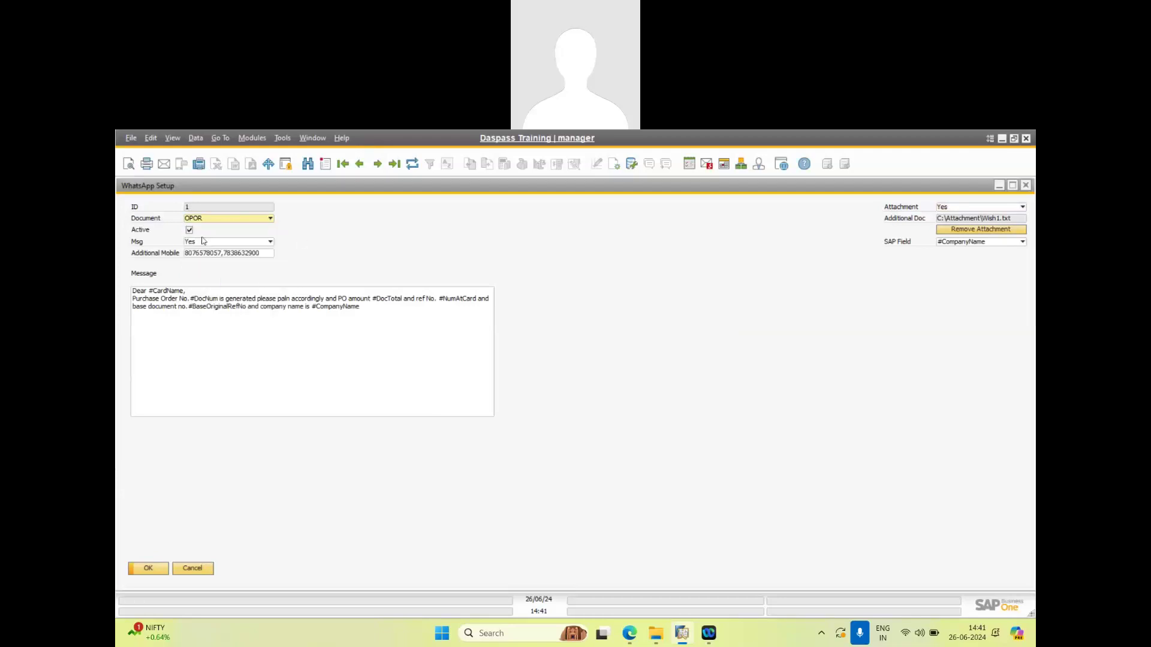
click(252, 243)
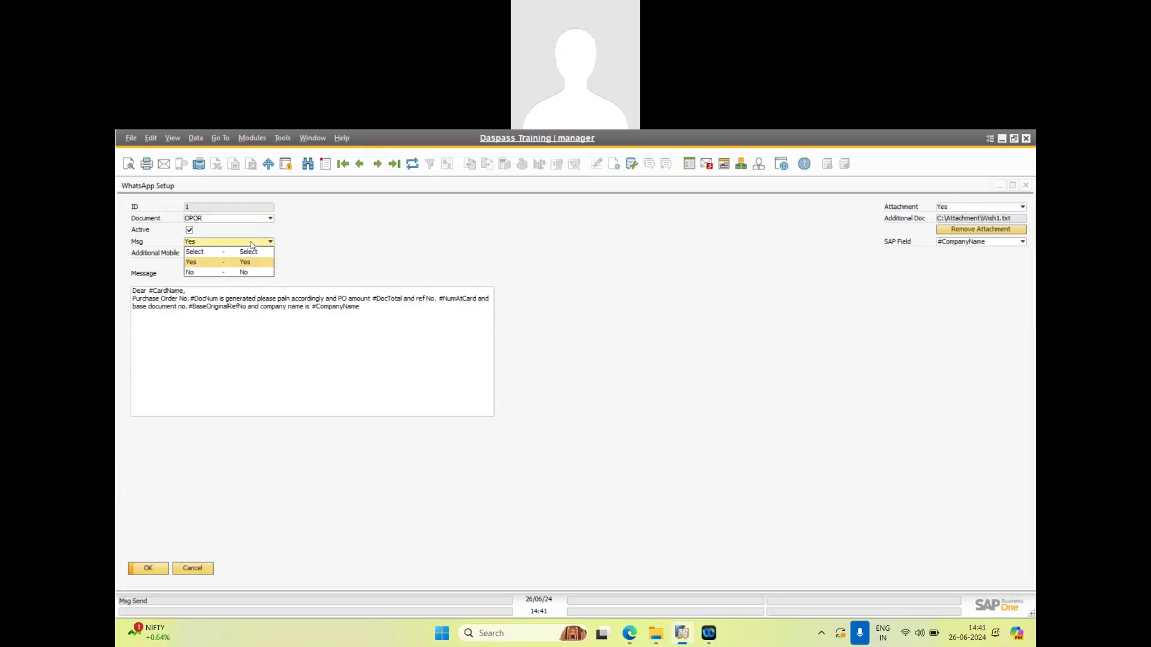
click(251, 243)
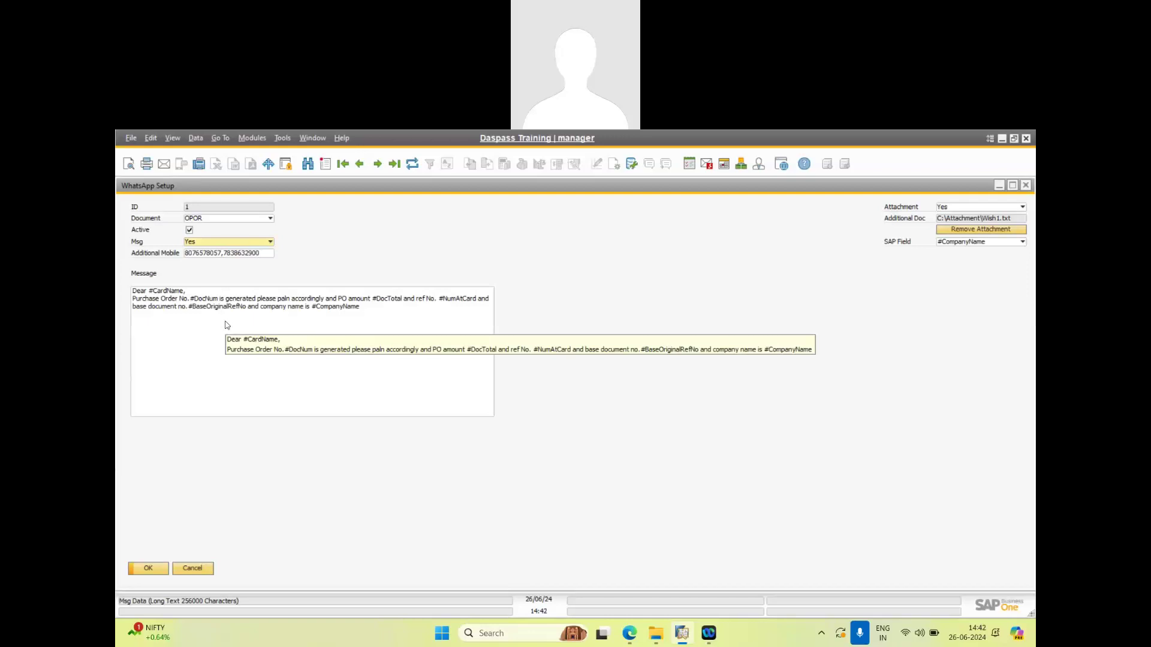
click(953, 209)
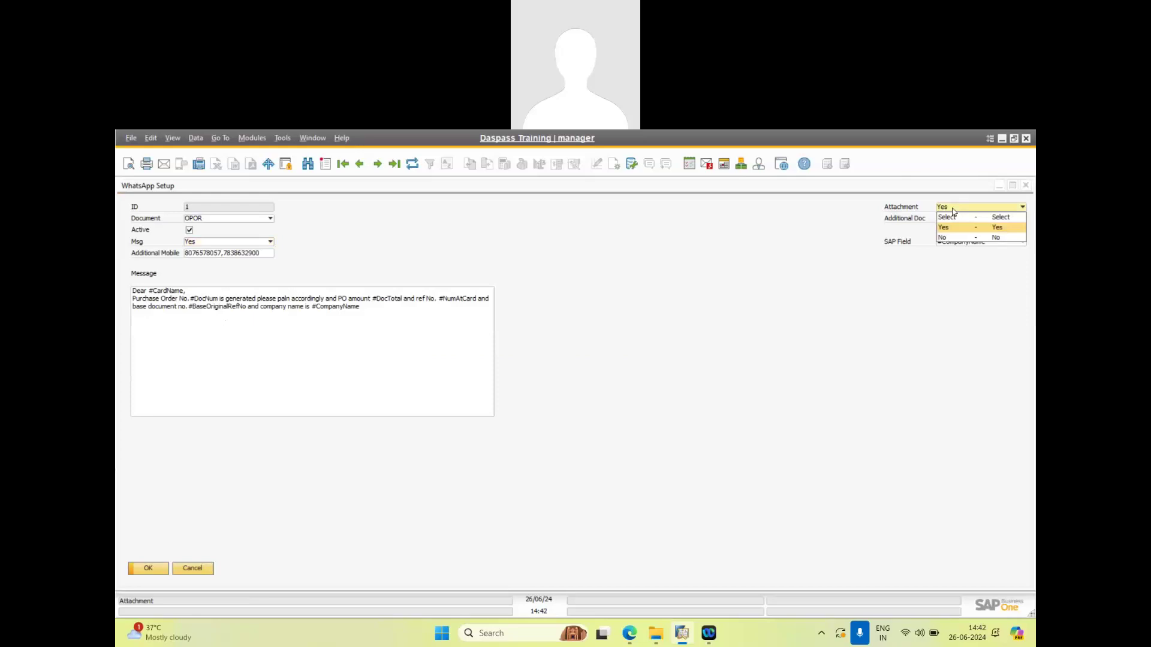
Keep attachment Yes, try ODLN - Delivery as the document, then cancel without saving.
click(953, 210)
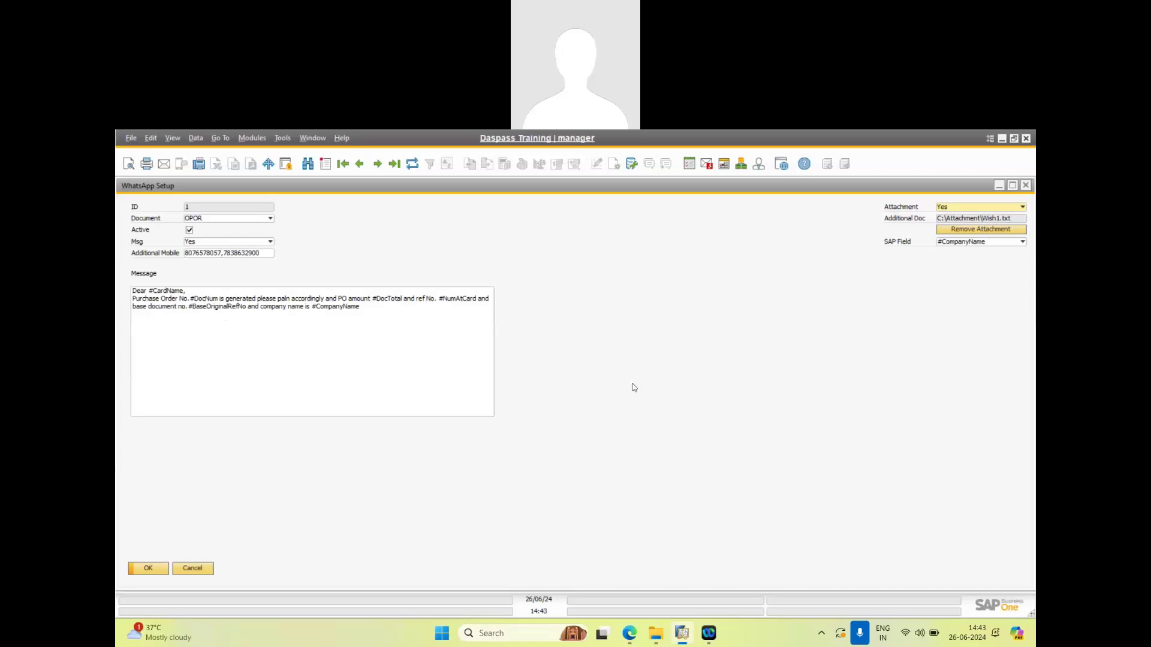
click(251, 218)
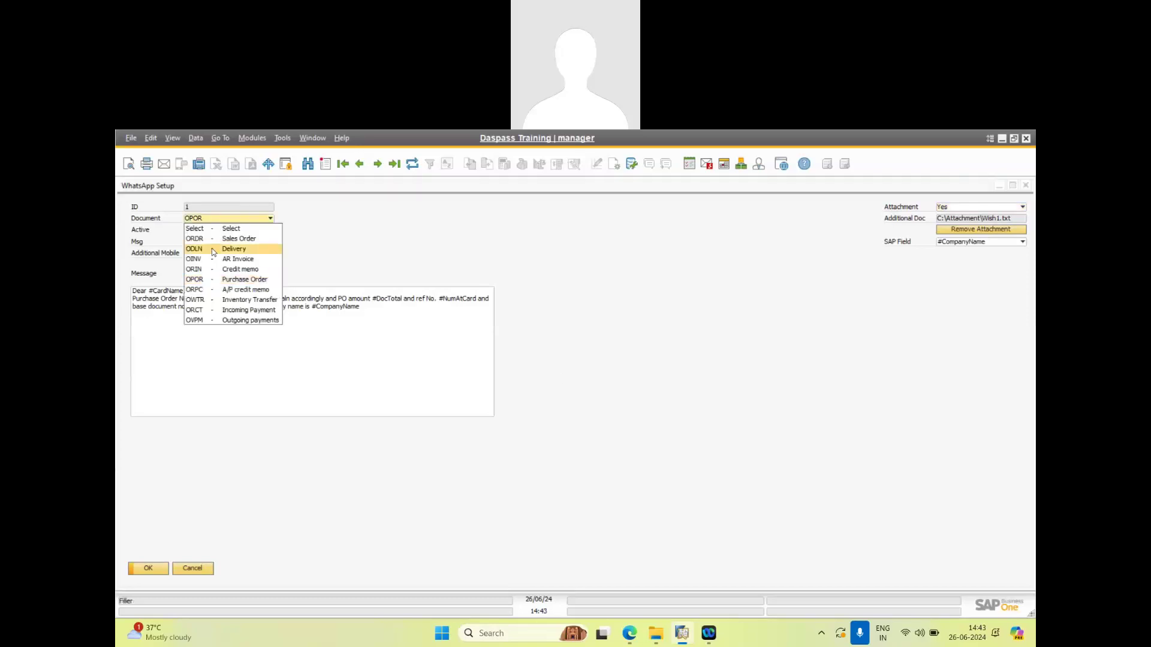
click(211, 248)
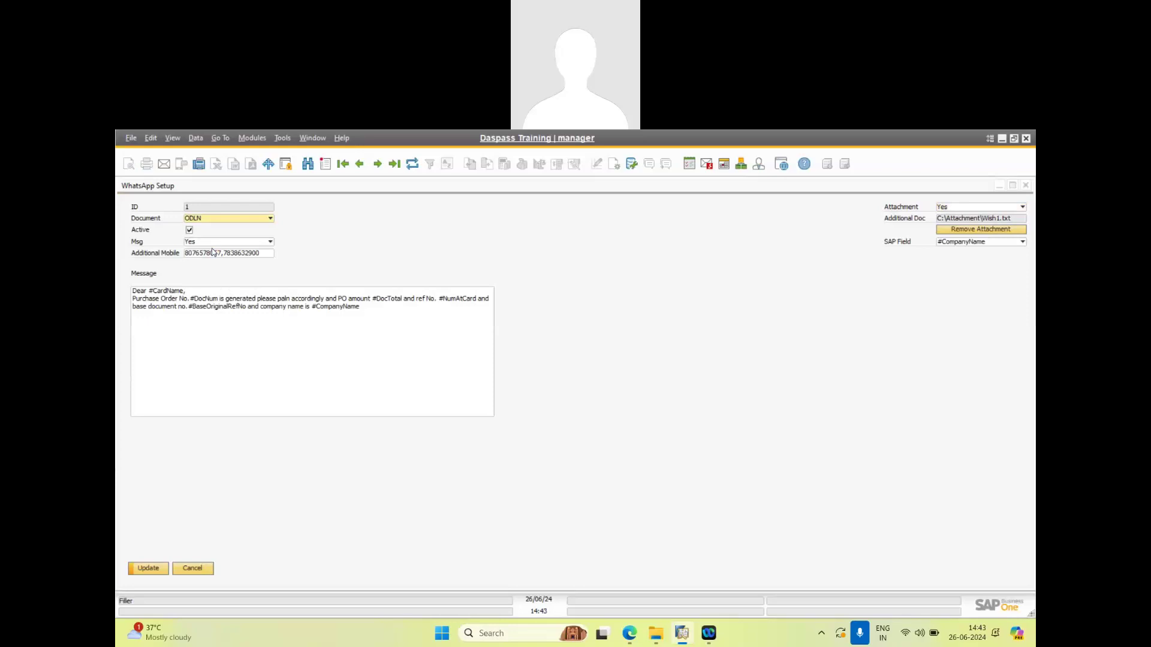
click(192, 568)
scroll(192, 330, up, 2)
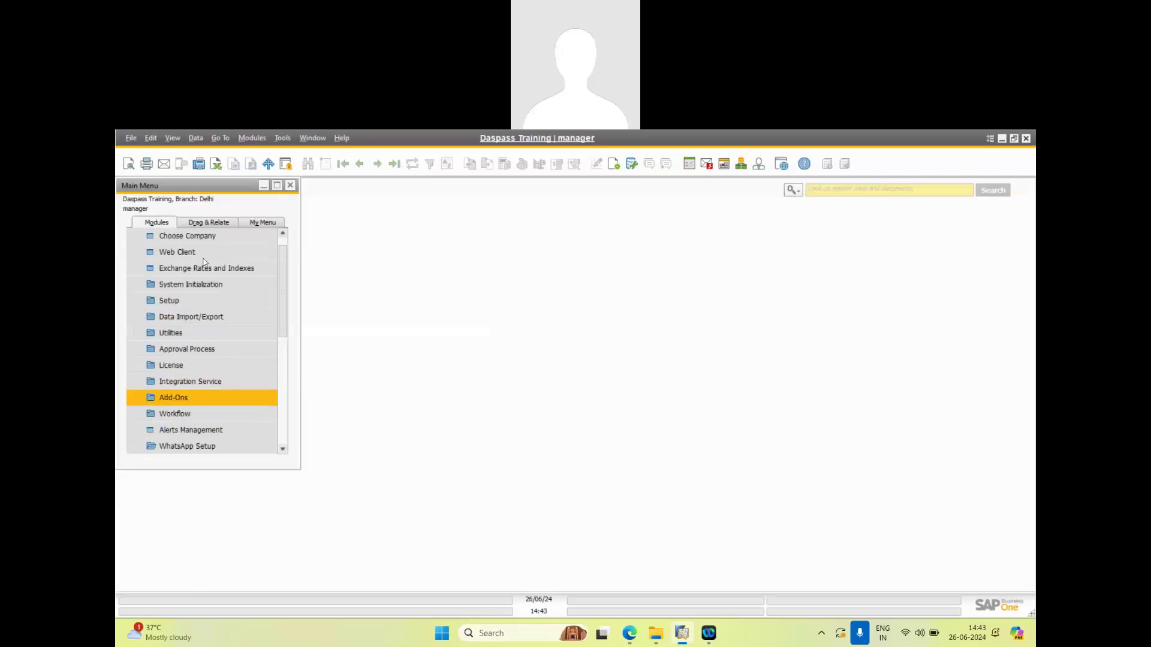
Start an A/R invoice from Sales - A/R and choose the first customer.
click(190, 238)
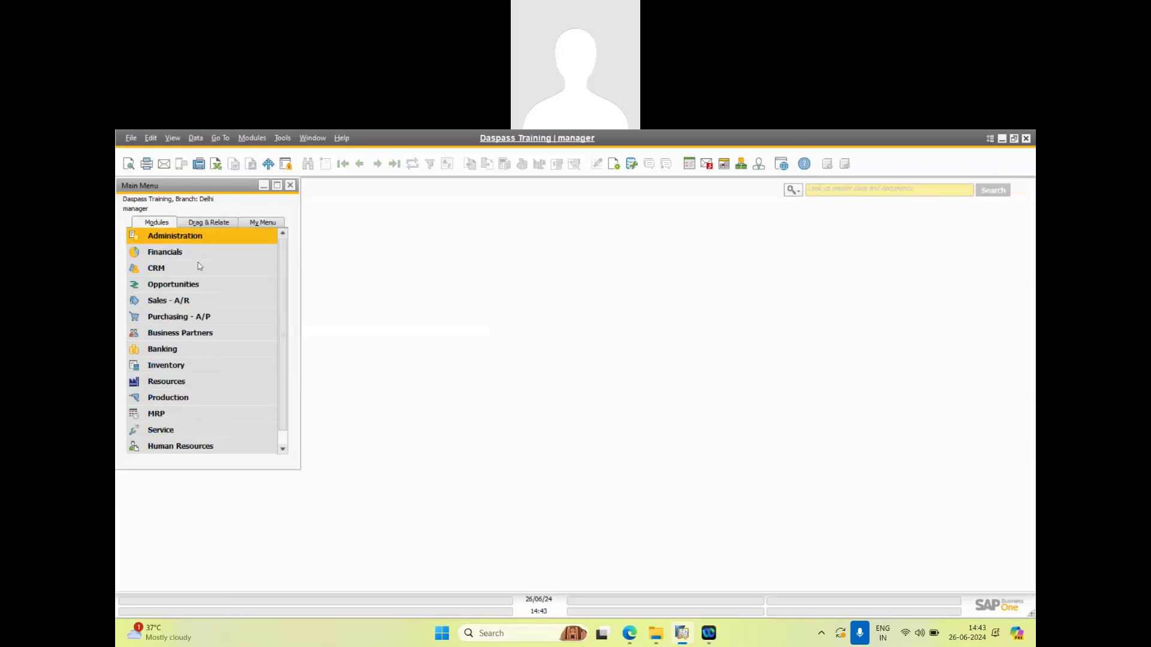
click(184, 302)
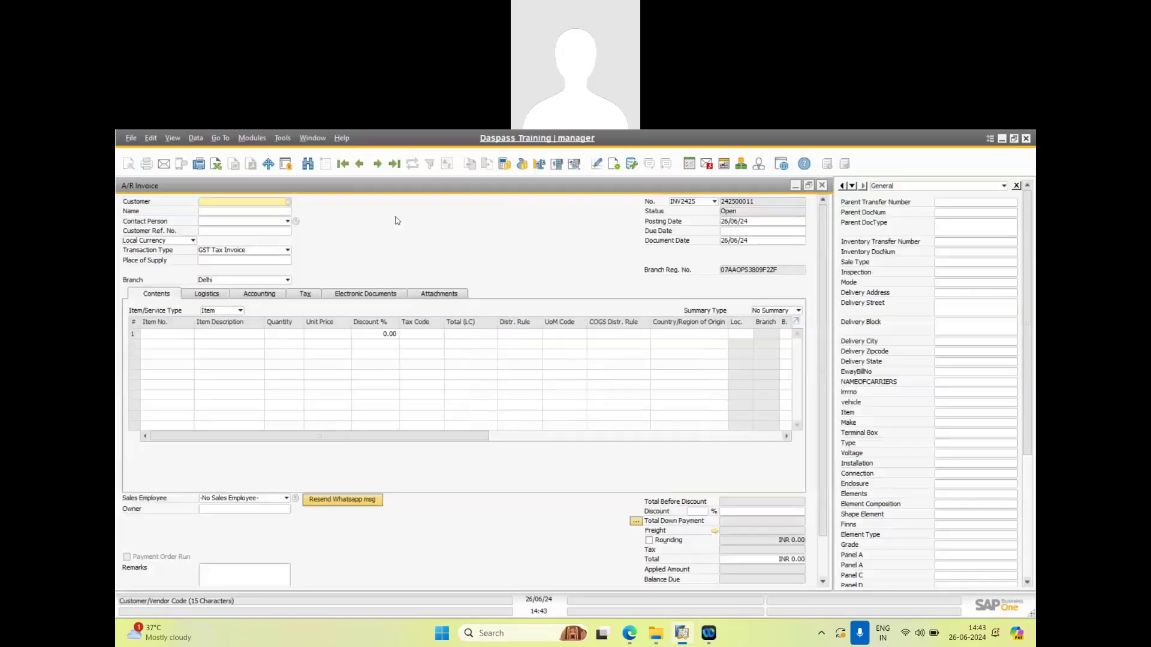
key(Tab)
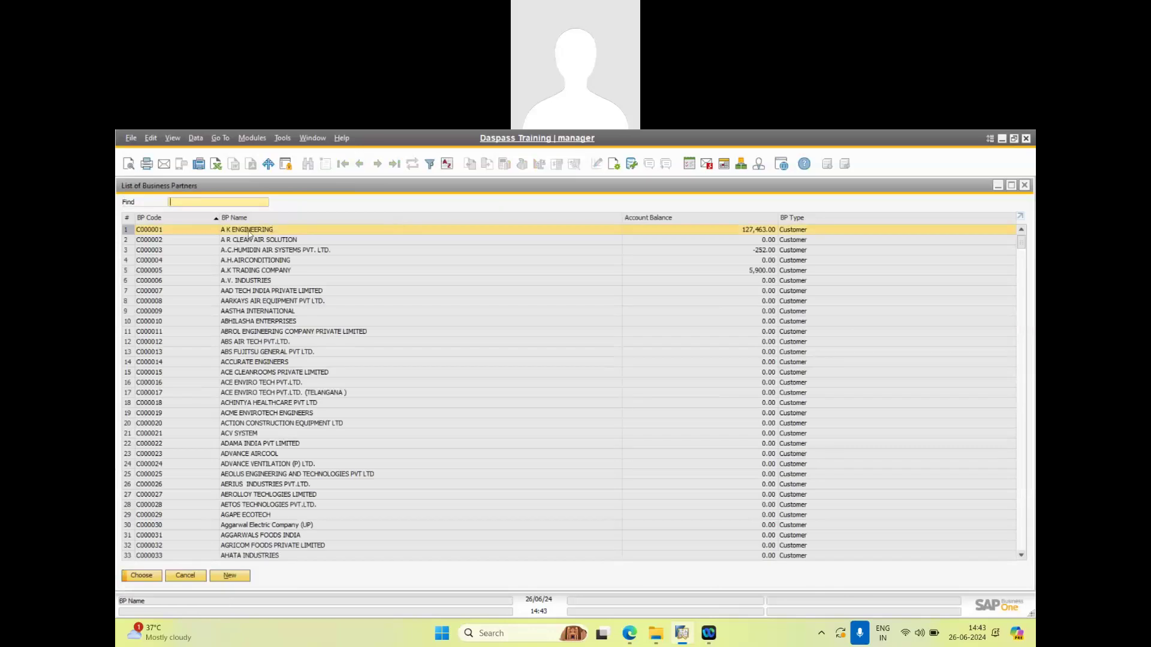
key(Return)
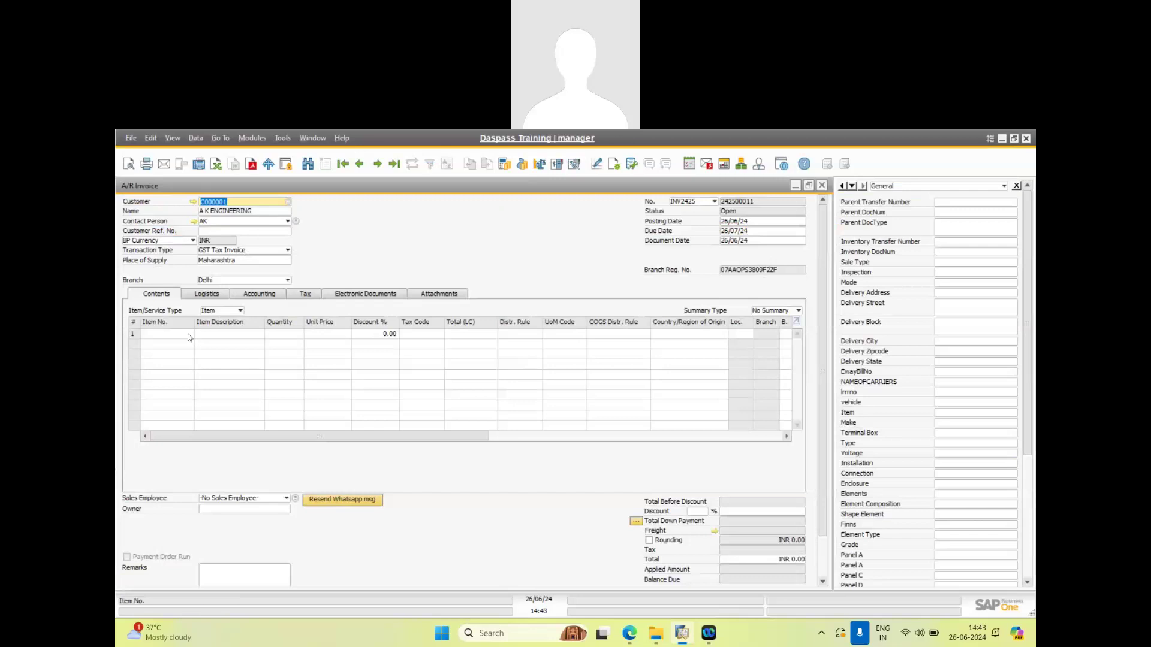
Add row 1 as 4 Brass Nut 35mm at a unit price of 500.
click(188, 337)
key(Tab)
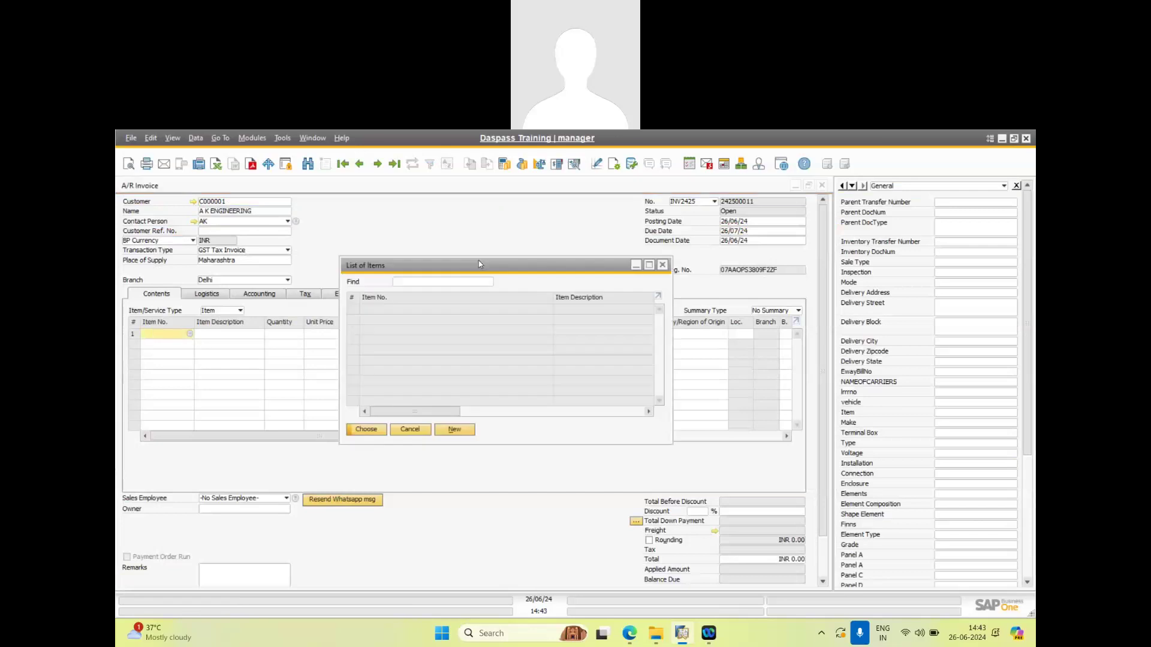
double_click(478, 264)
click(977, 243)
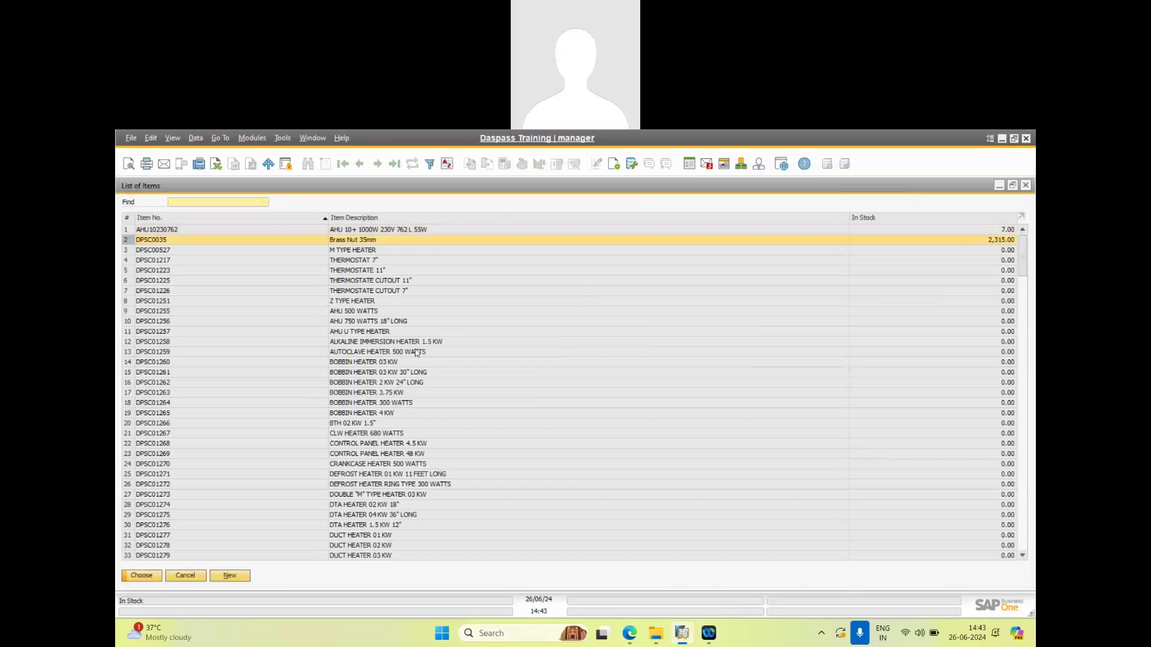
key(Return)
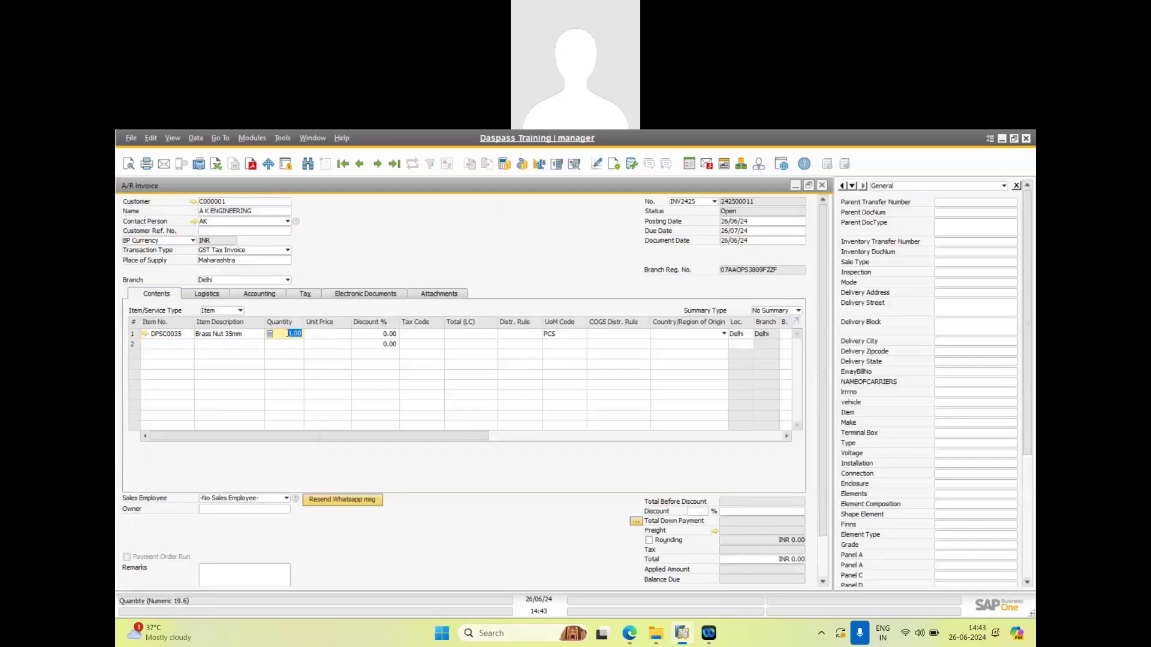
text(4)
click(328, 337)
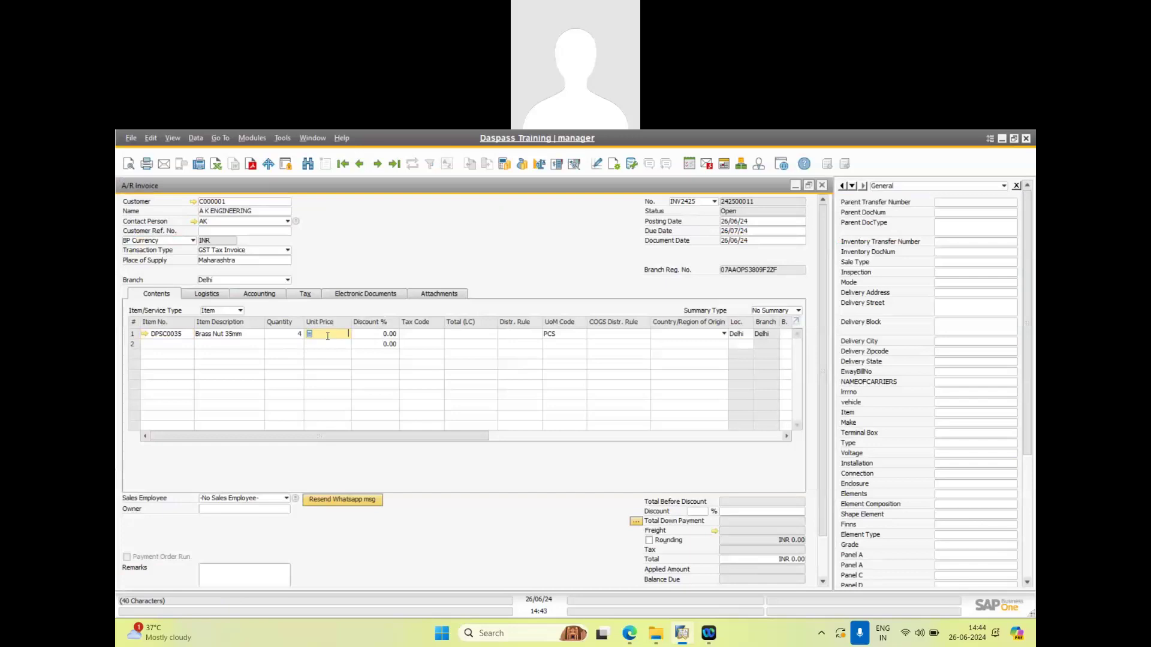
text(500)
click(761, 242)
Set the first line's tax code to IGST18.
scroll(820, 420, down, 1)
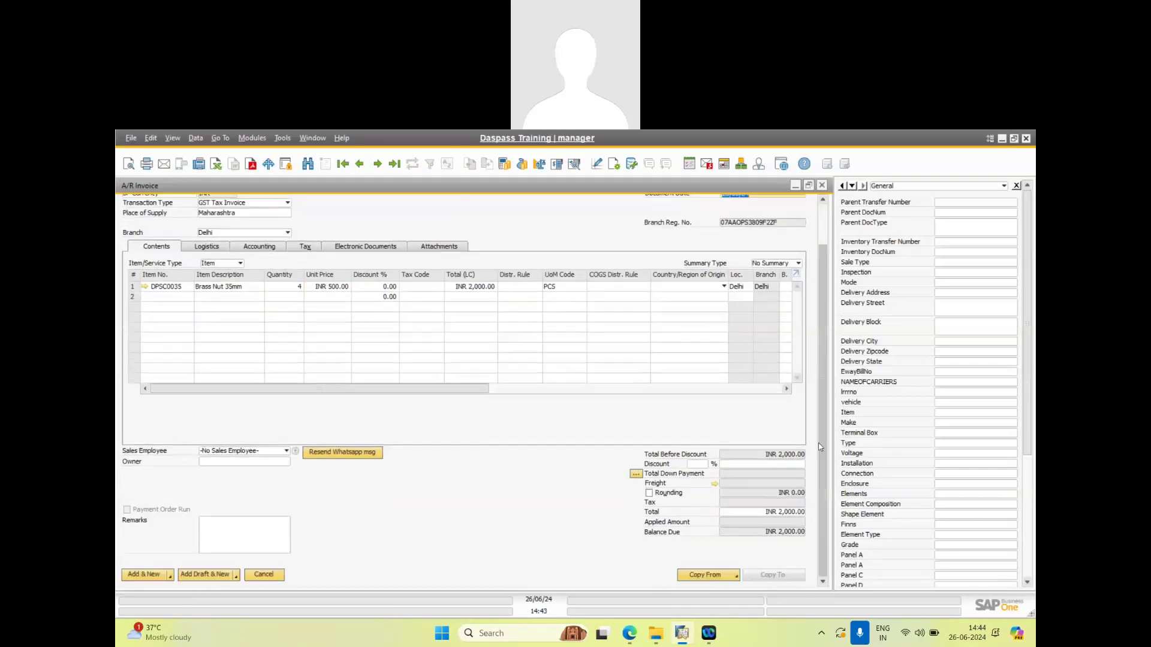
click(436, 288)
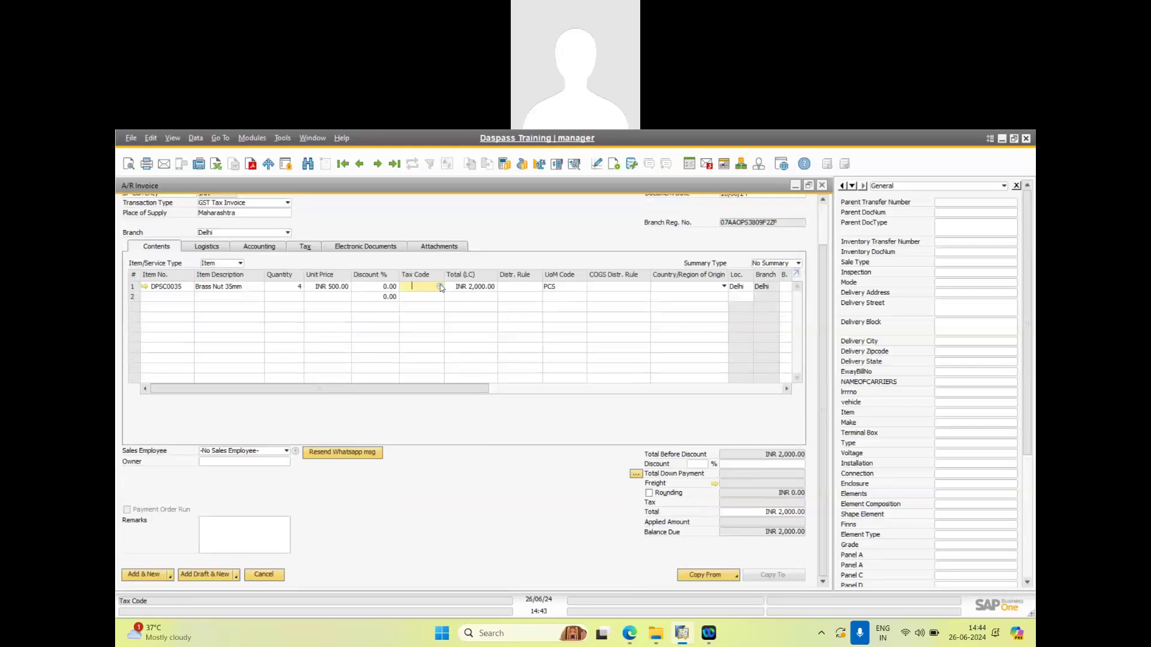
click(439, 286)
double_click(440, 288)
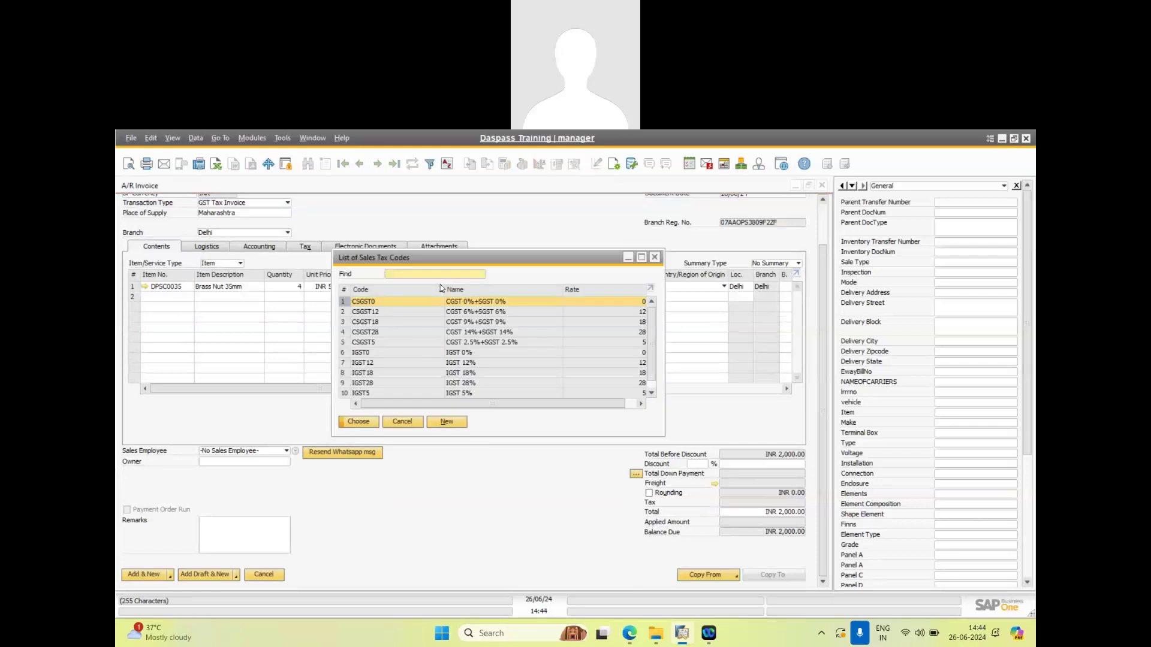
click(375, 373)
double_click(375, 373)
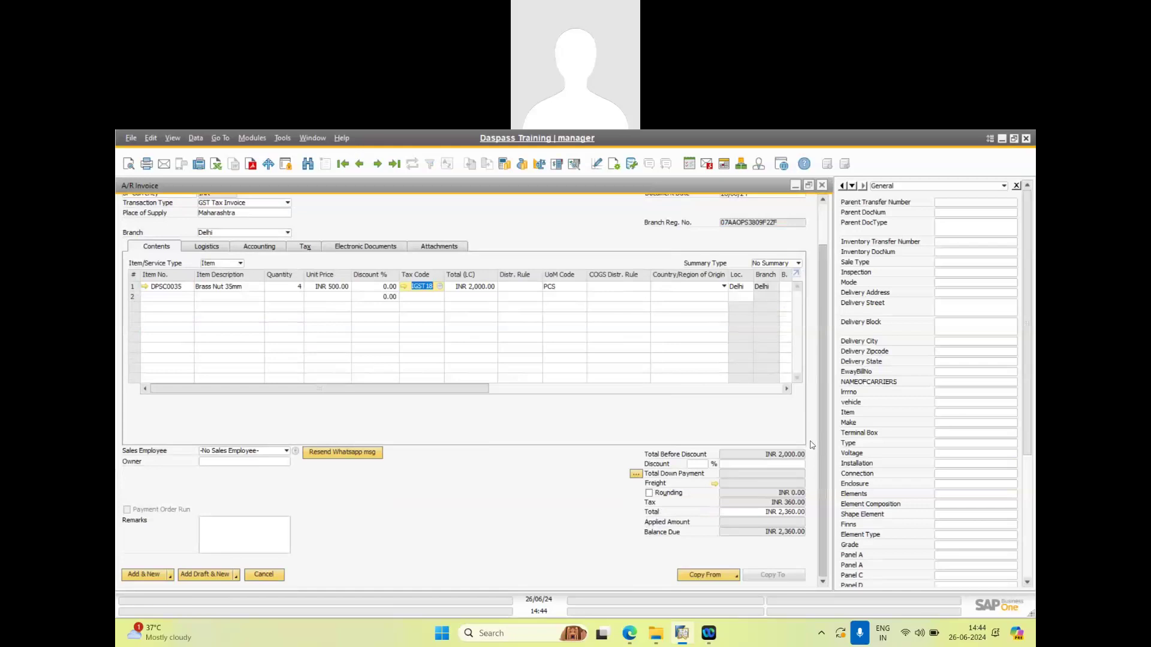
click(956, 402)
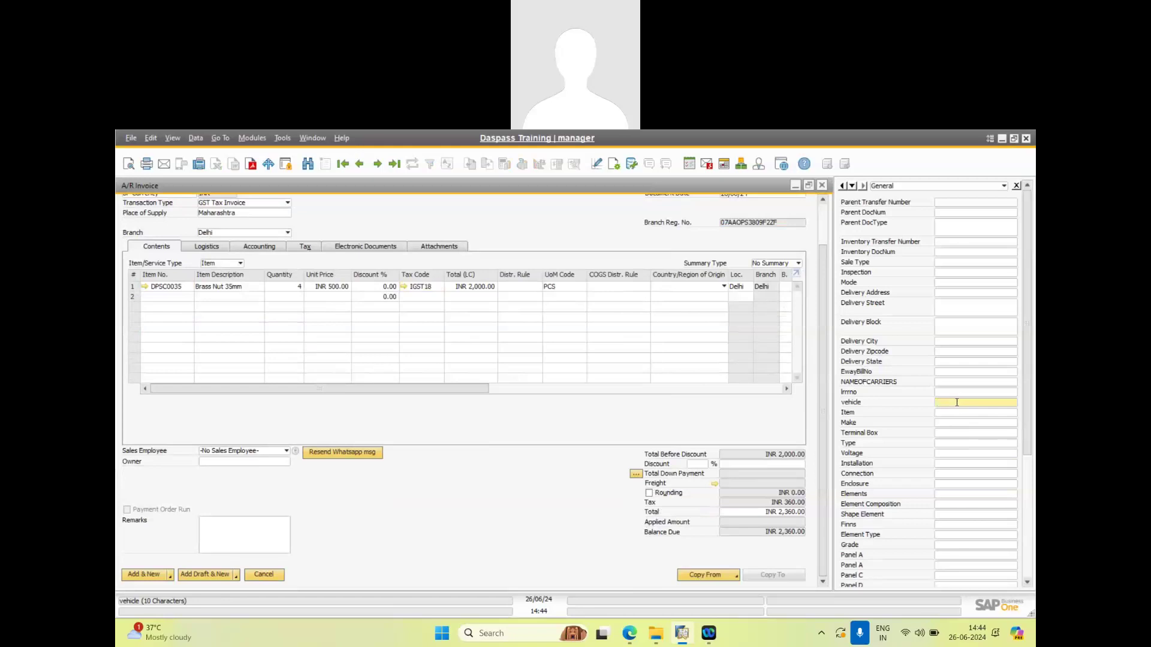
text(UP)
text(14)
text(4567)
text(0)
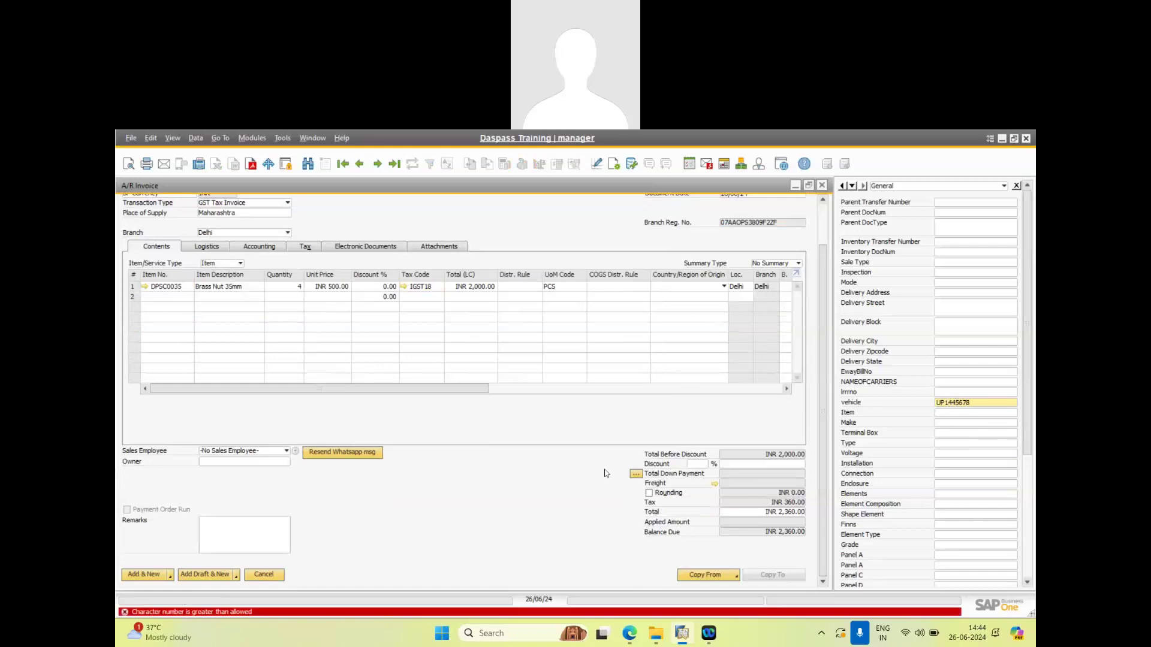
click(550, 499)
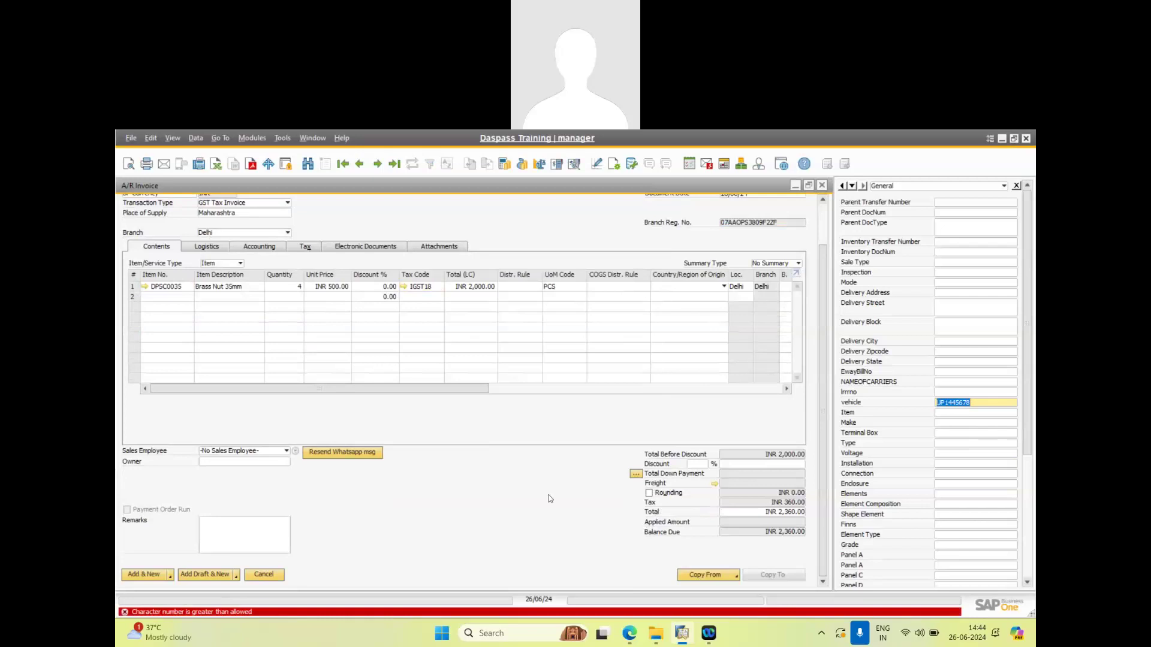
scroll(488, 491, up, 2)
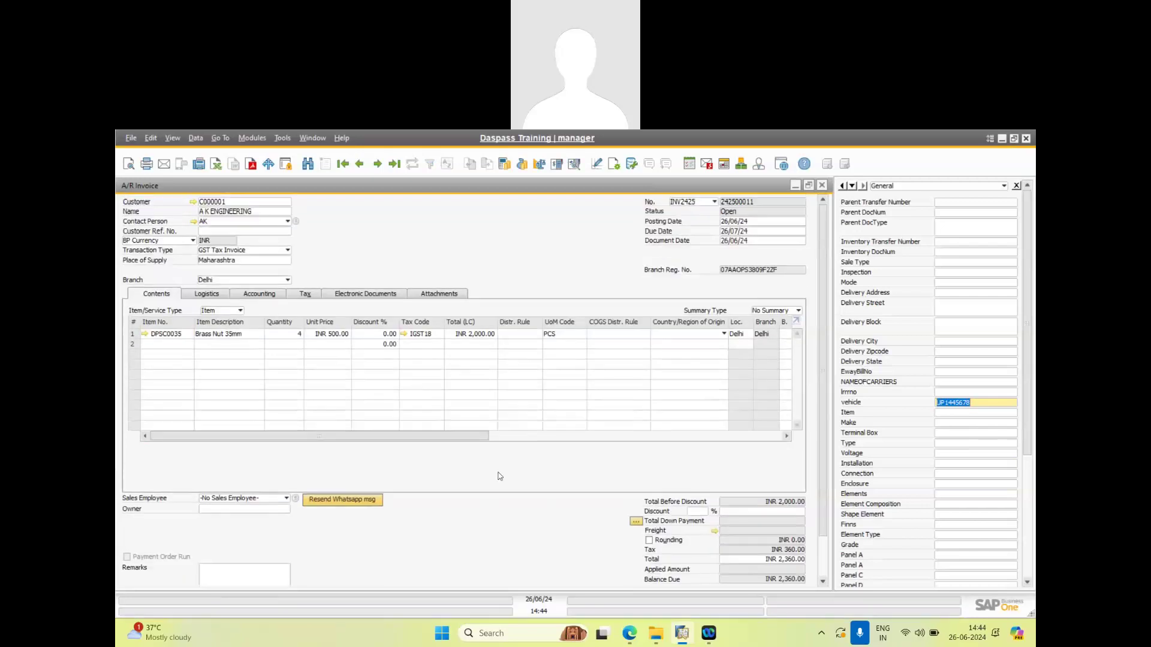
scroll(500, 476, down, 2)
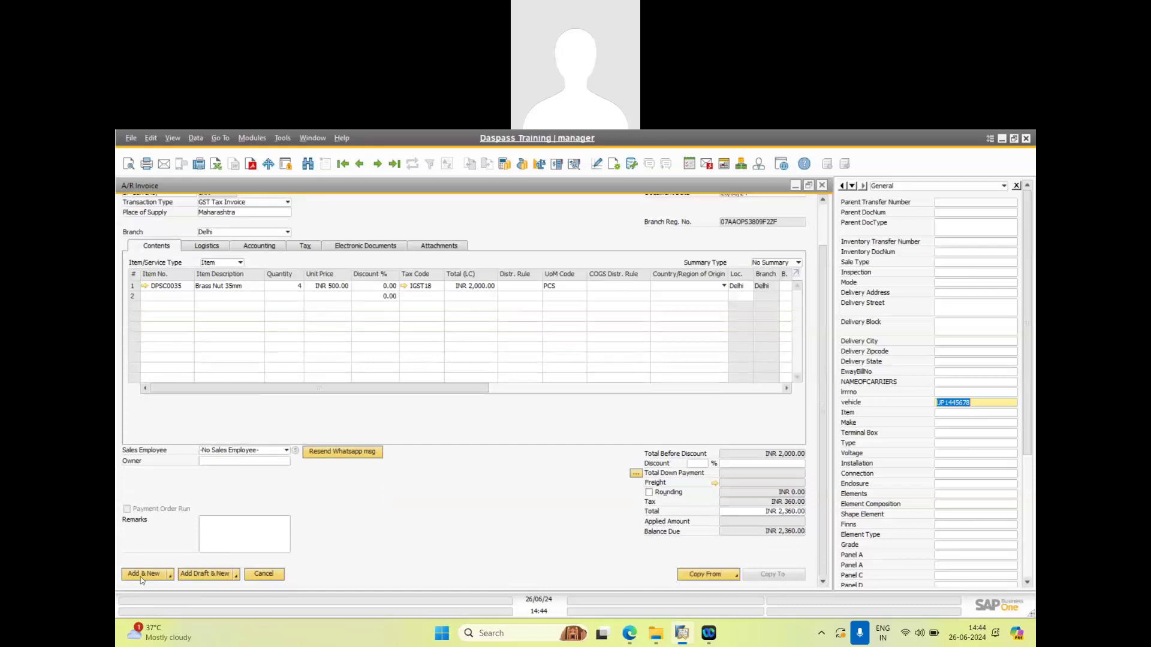
Add the invoice, auto-selecting batch 345 for the line, and confirm the add.
click(141, 574)
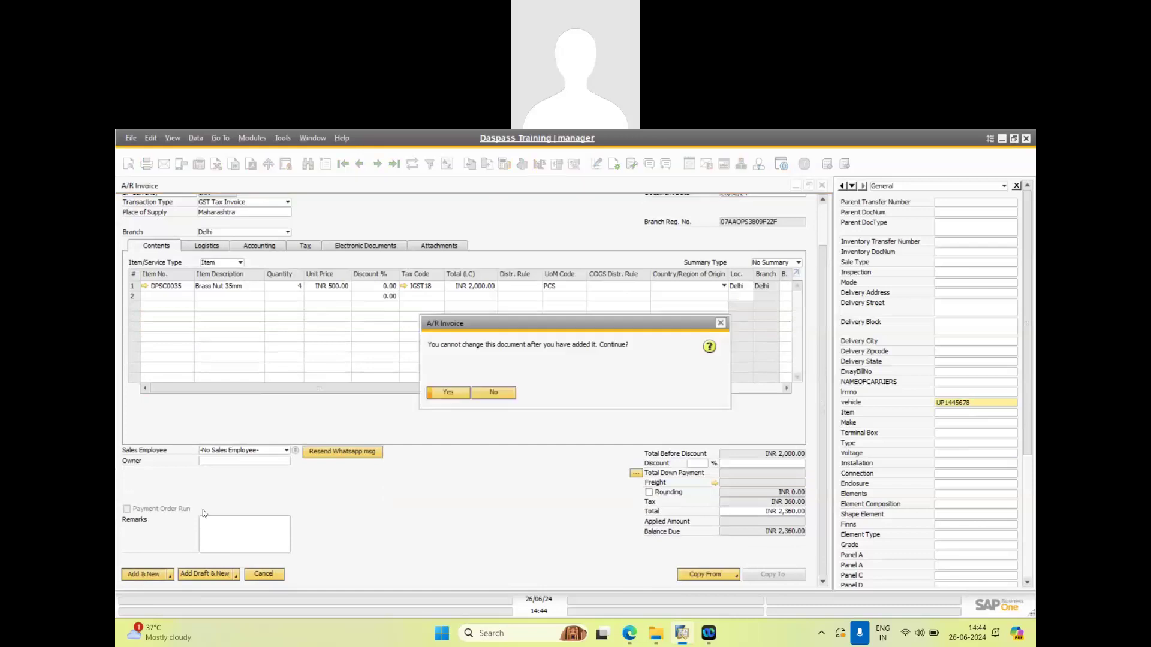
click(438, 396)
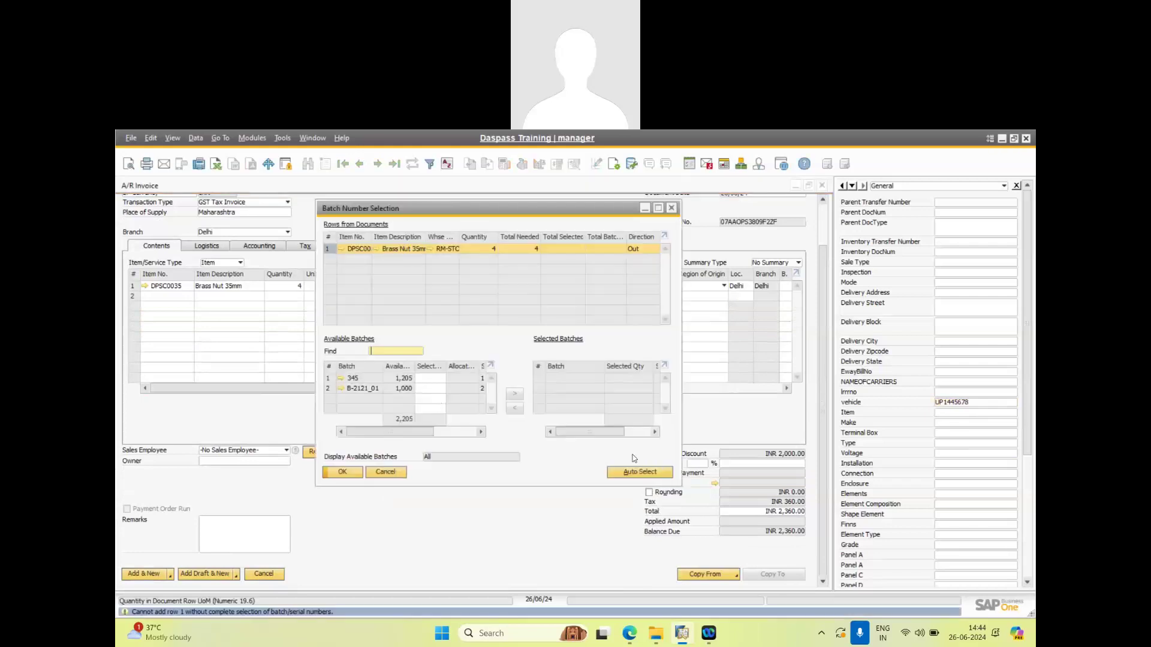
click(638, 472)
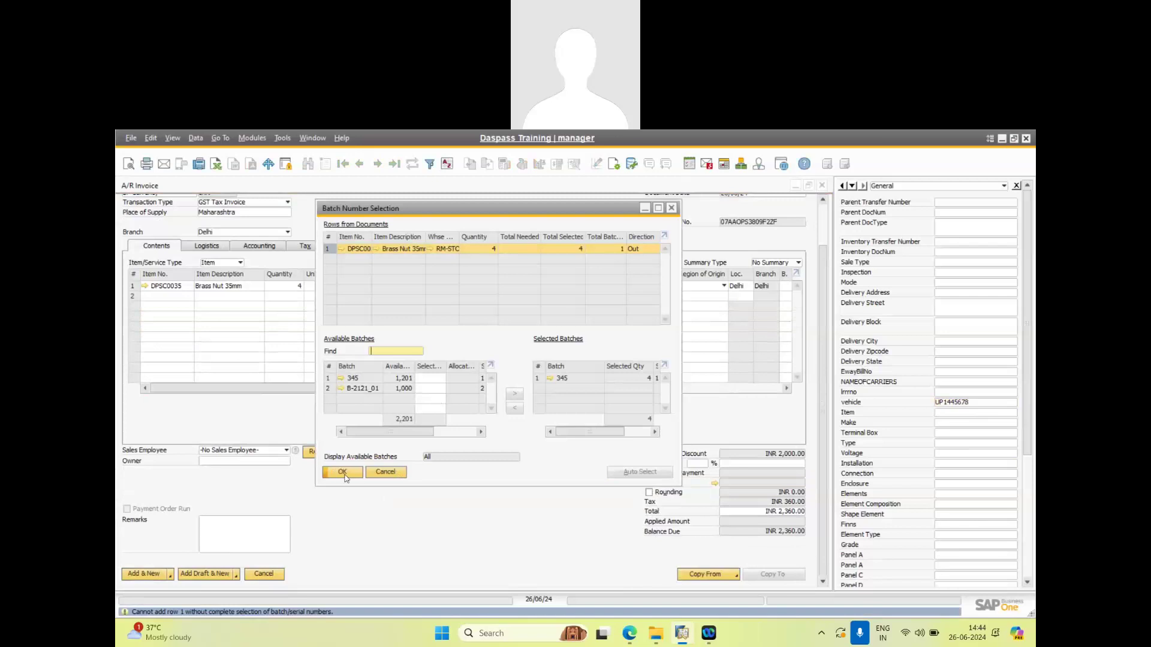
click(343, 473)
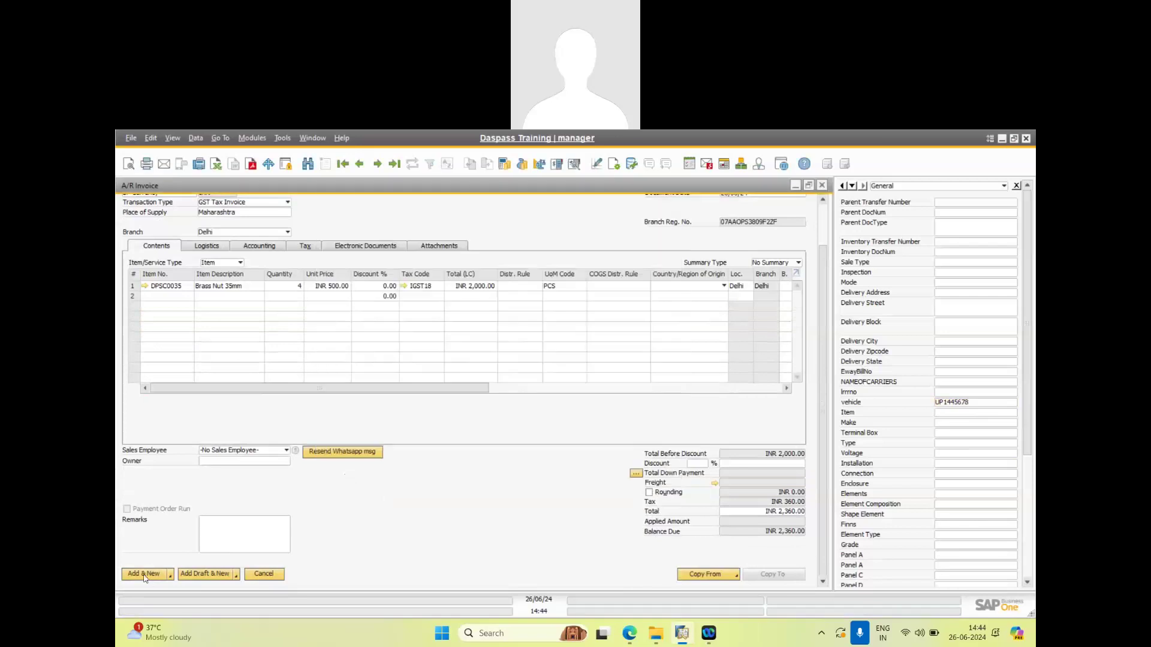
click(143, 578)
click(445, 394)
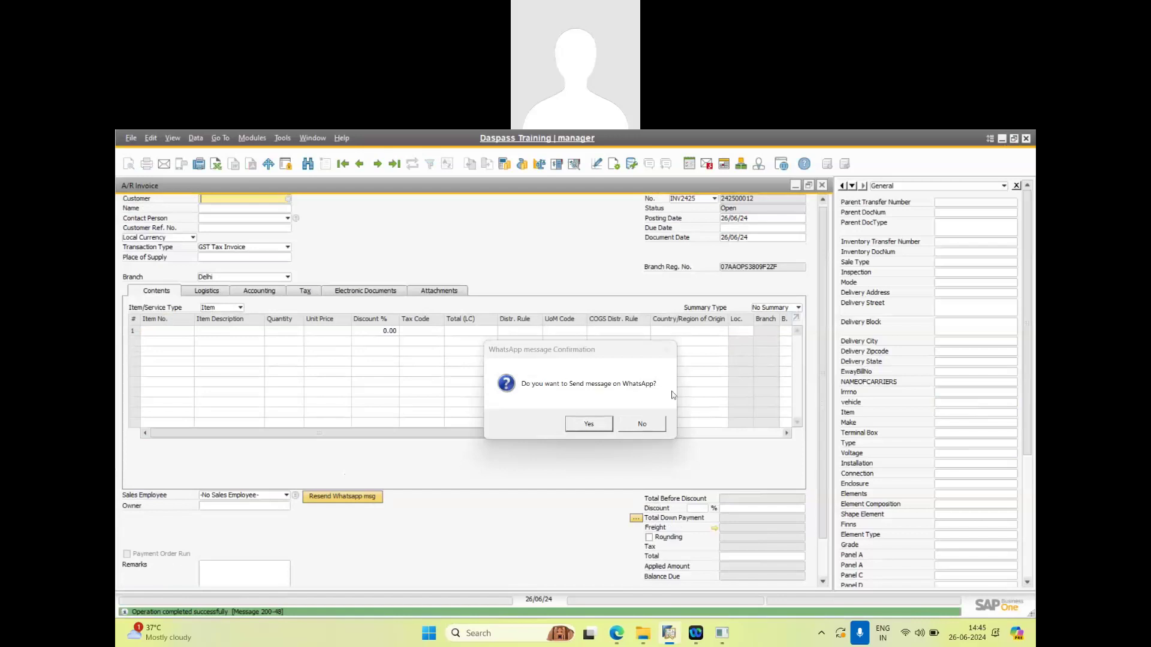
Confirm sending the invoice message and its PDF over WhatsApp.
click(591, 426)
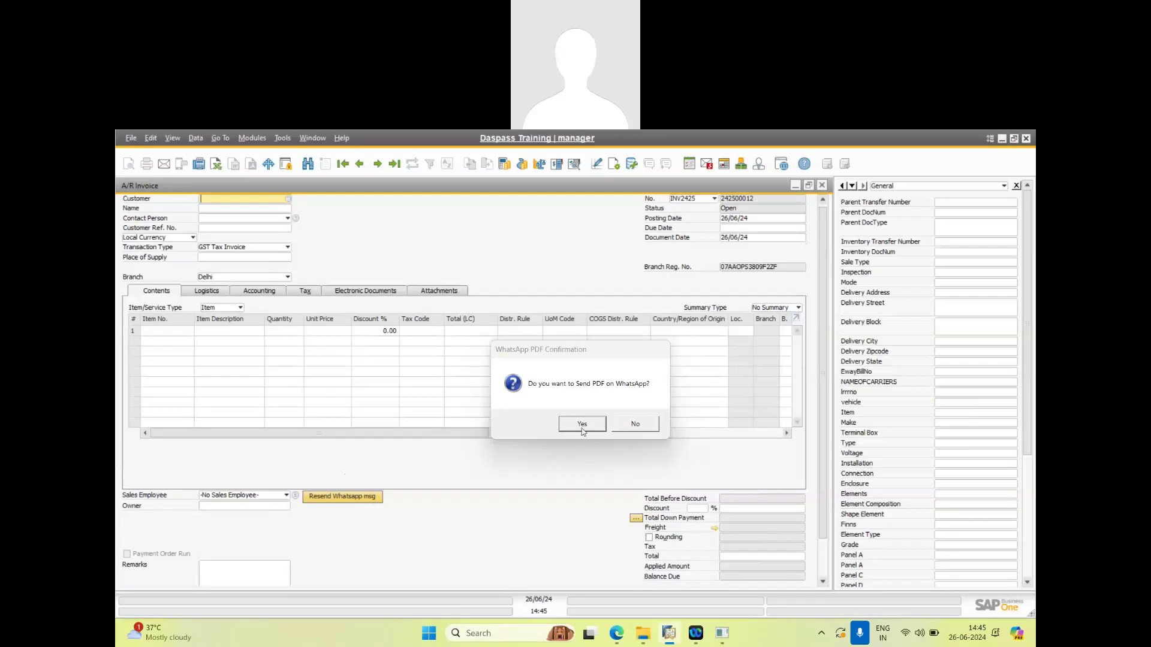
click(581, 425)
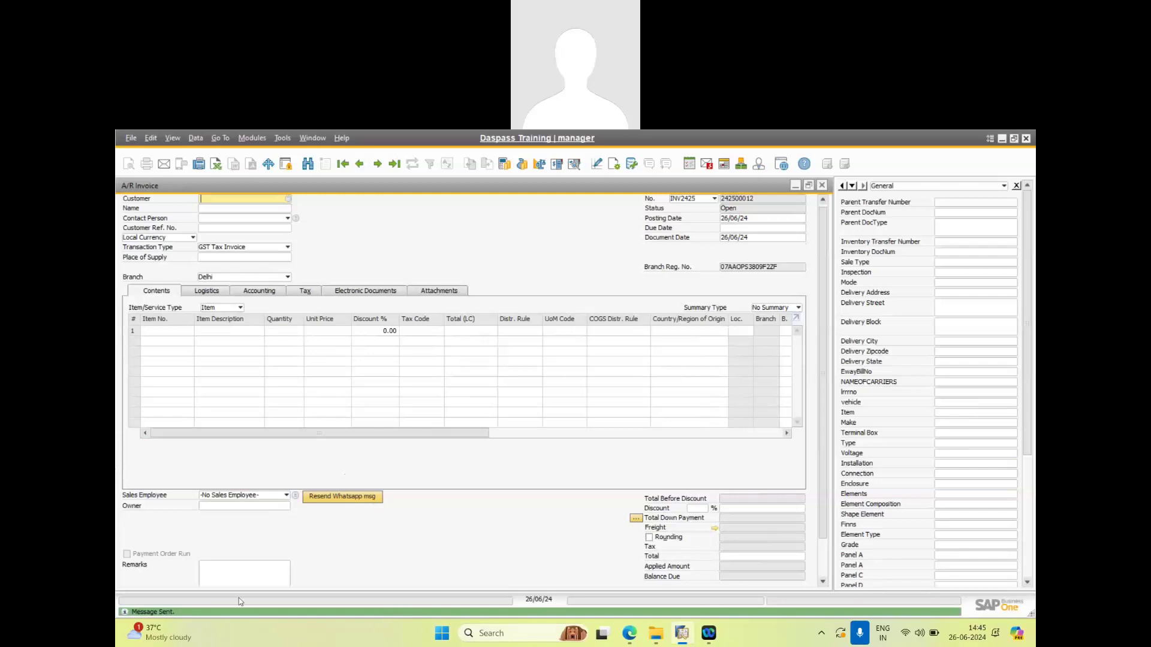
scroll(191, 613, down, 1)
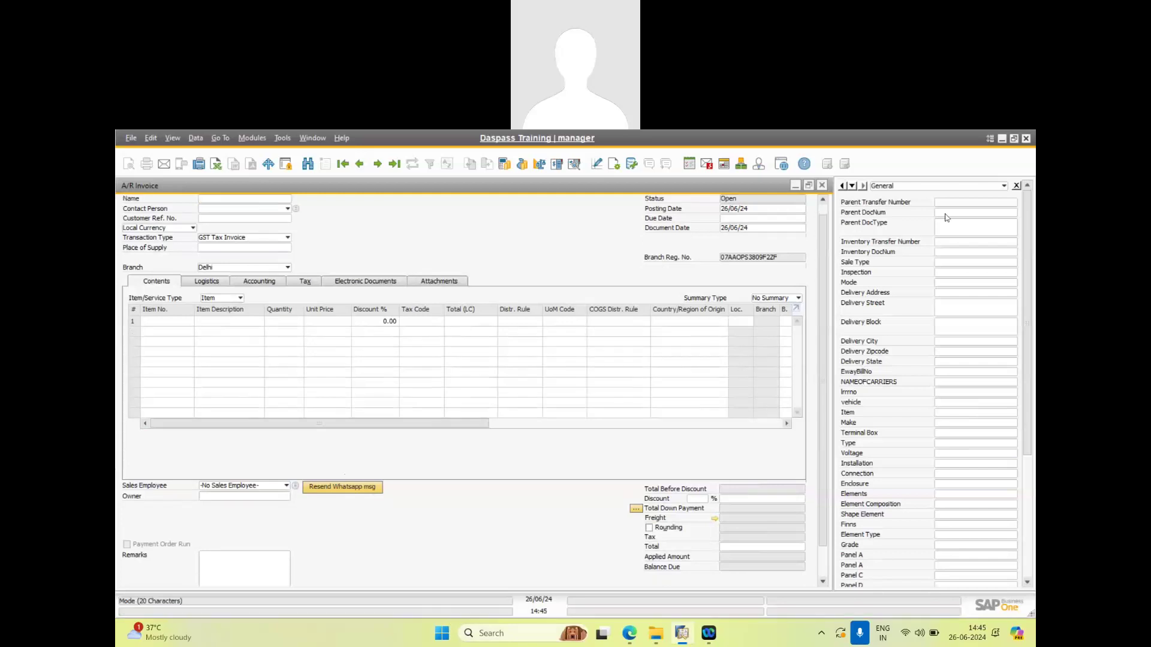
Switch to WhatsApp Web, download the invoice PDF from the customer's chat, and open it.
click(1001, 139)
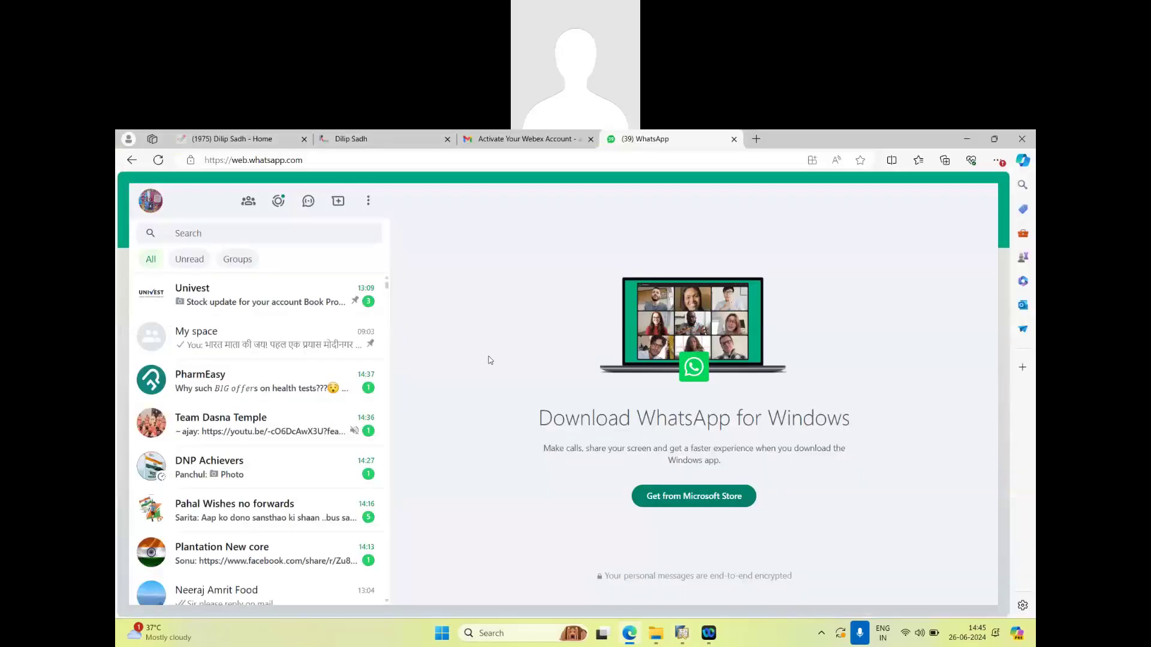
scroll(331, 456, down, 2)
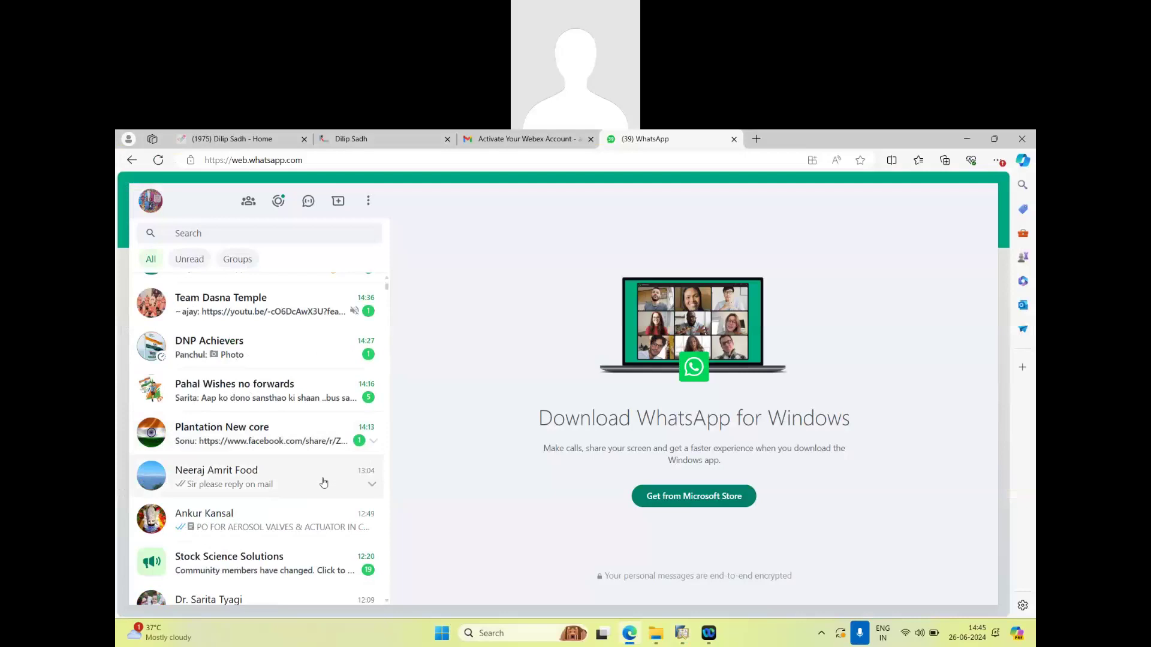
scroll(312, 520, up, 1)
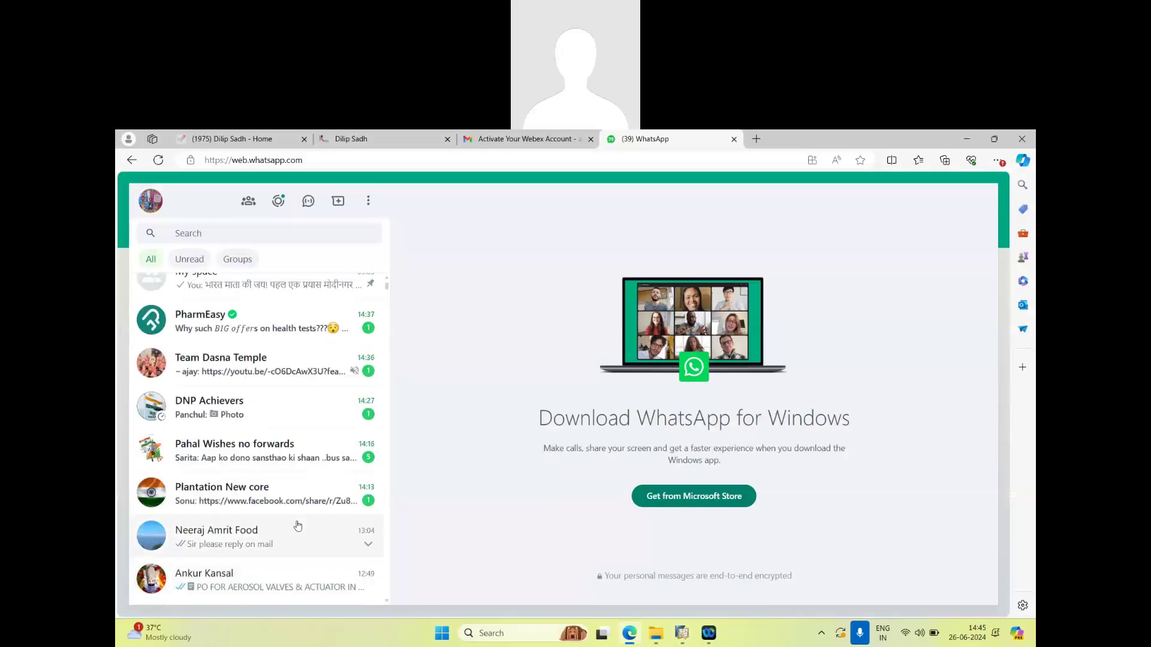
scroll(295, 524, down, 2)
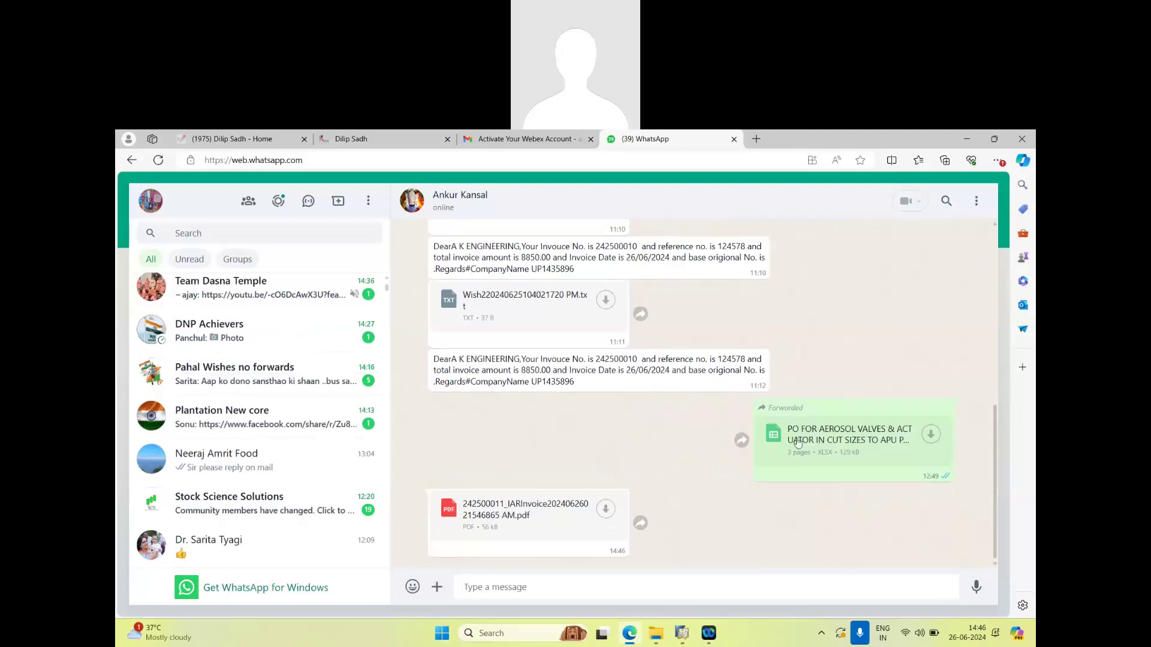
click(548, 518)
click(573, 510)
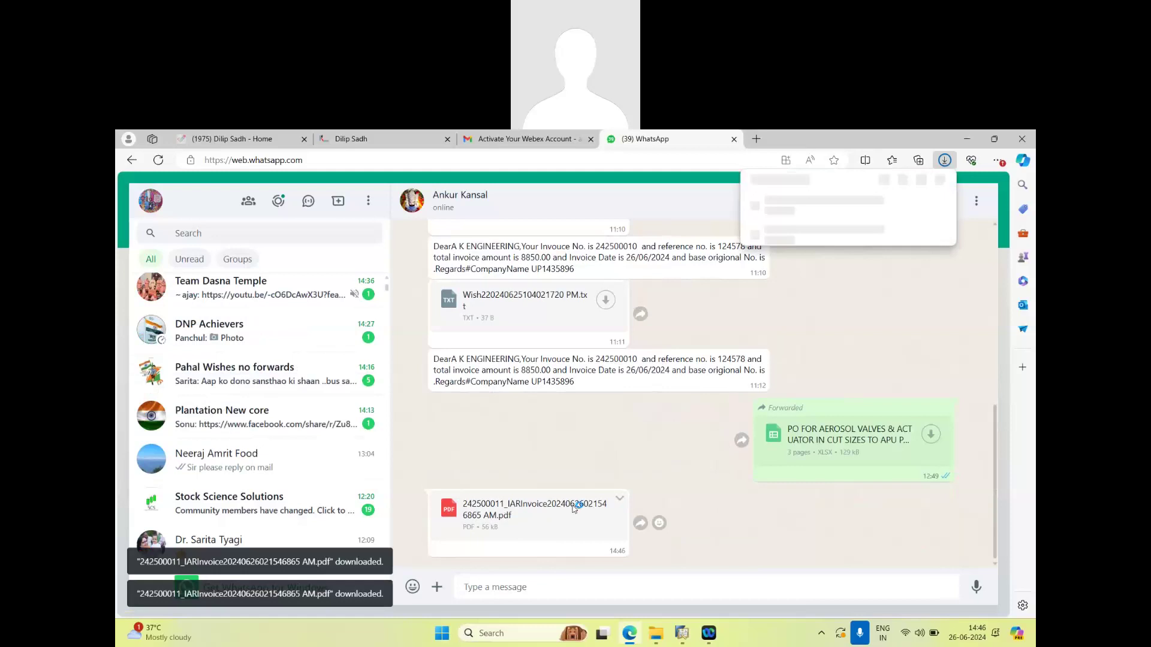
click(778, 211)
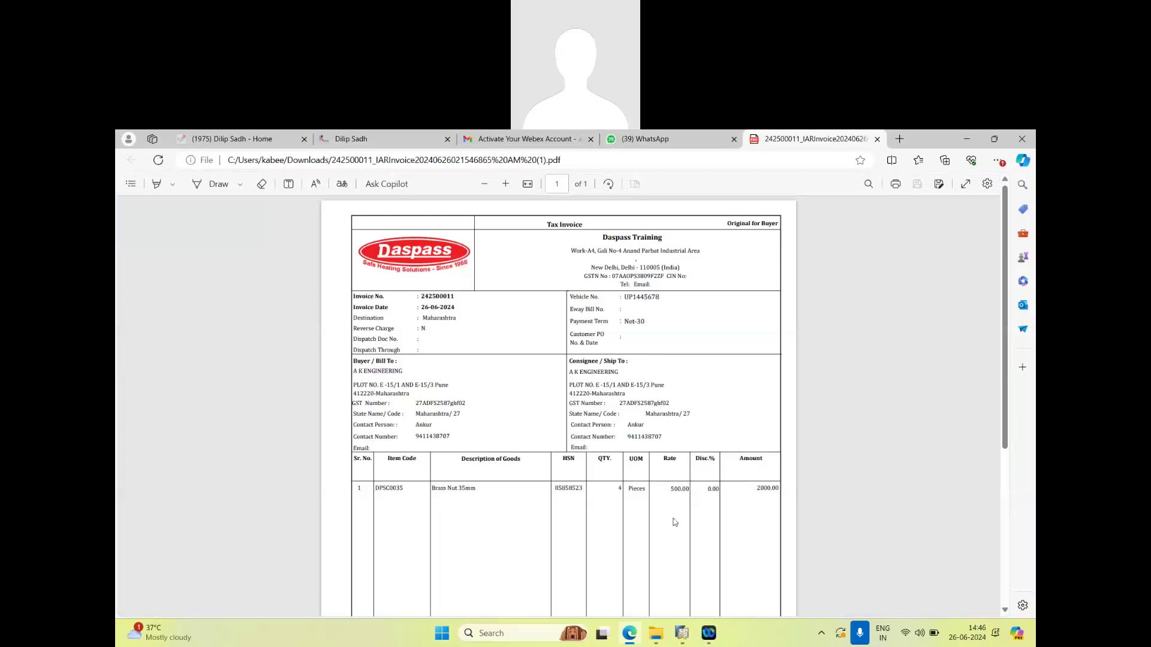
Review the one-page Tax Invoice PDF, then close it to return to WhatsApp.
scroll(674, 522, down, 2)
scroll(673, 524, down, 2)
scroll(673, 523, up, 4)
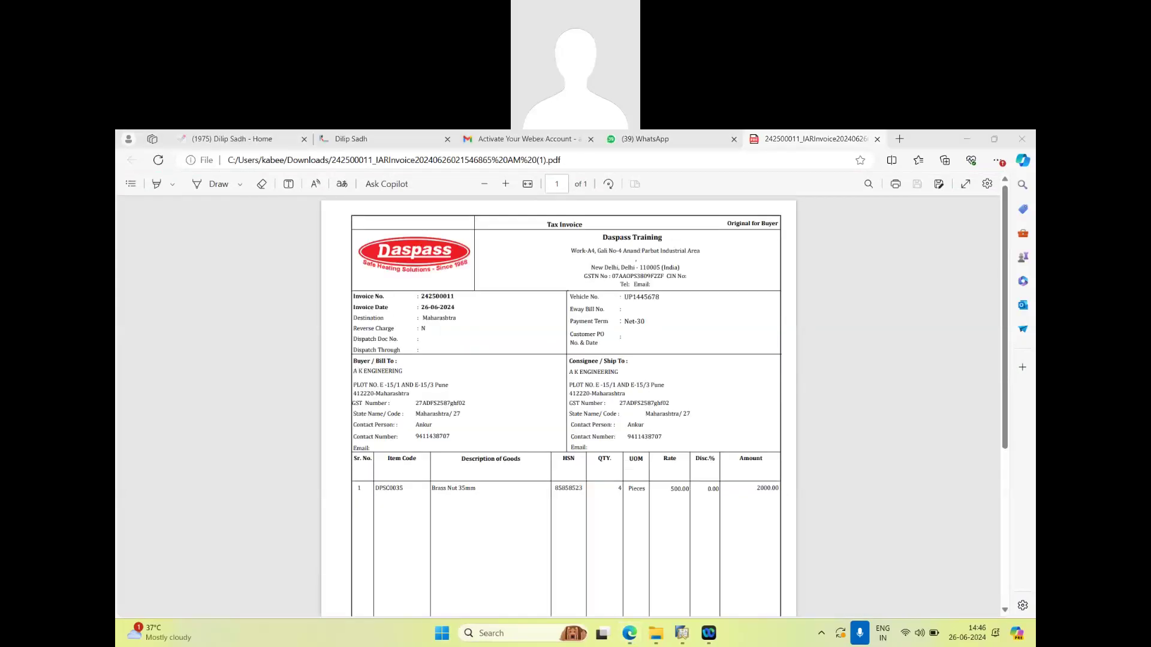
click(877, 138)
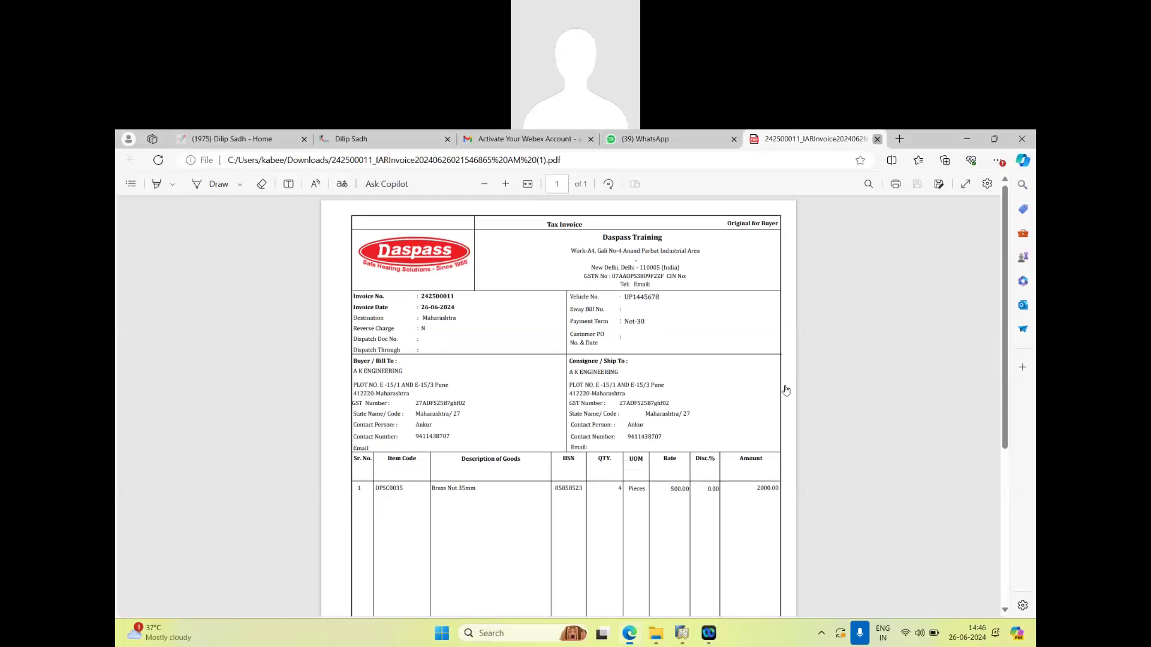